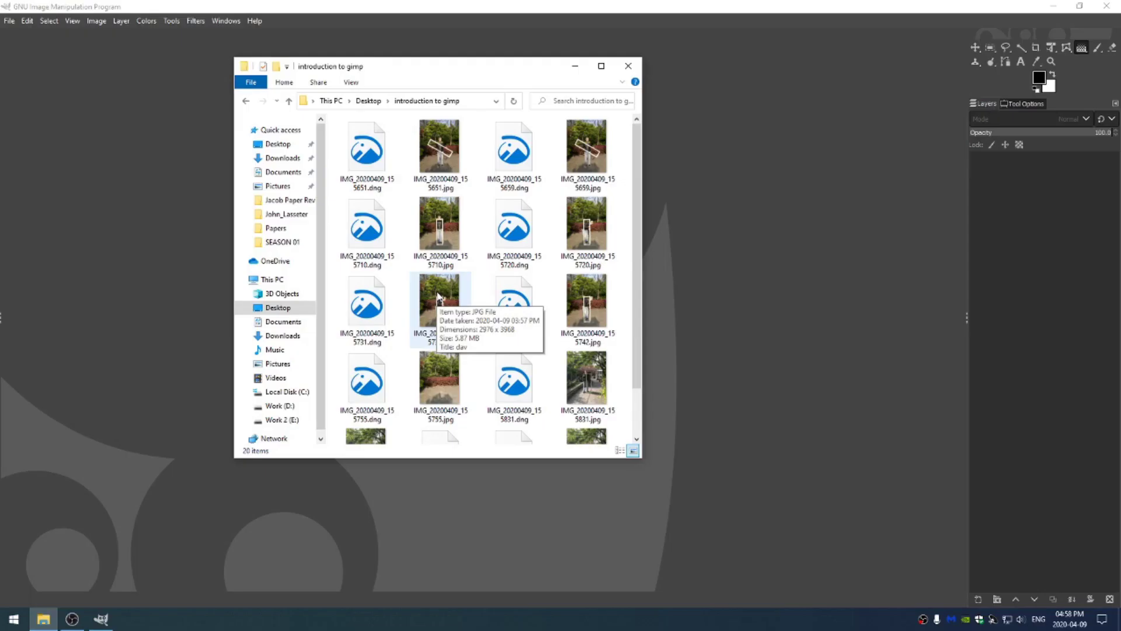
Step: Open IMG_20200409_155659.jpg in GIMP and drop IMG_20200409_155755.jpg on top as a second layer
click(590, 129)
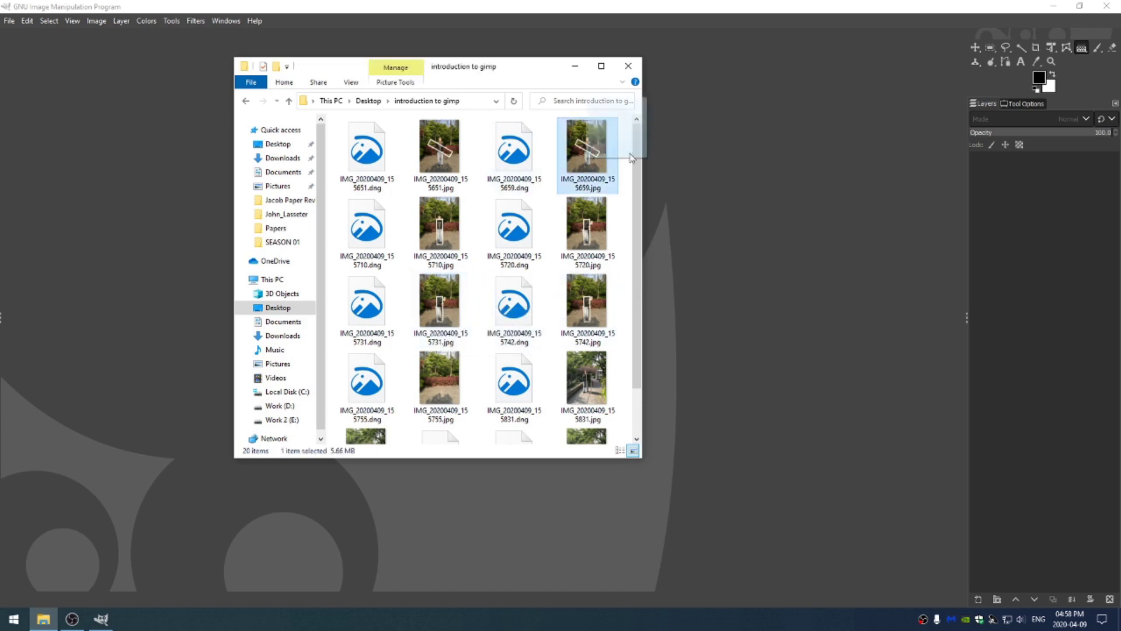
drag(678, 165, 790, 180)
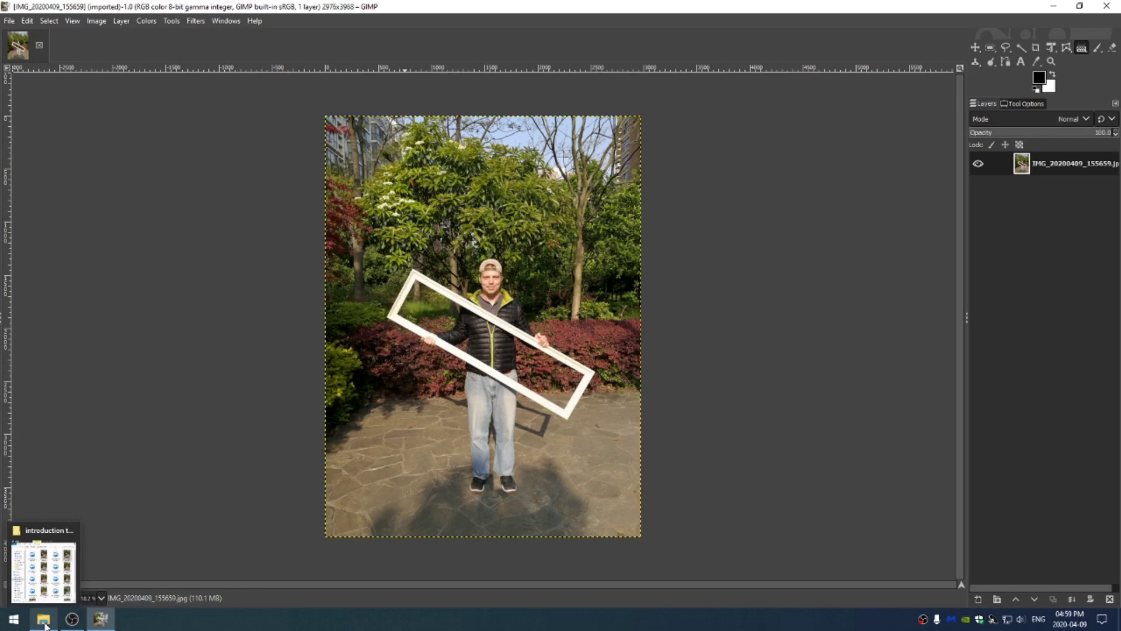
click(43, 619)
click(453, 375)
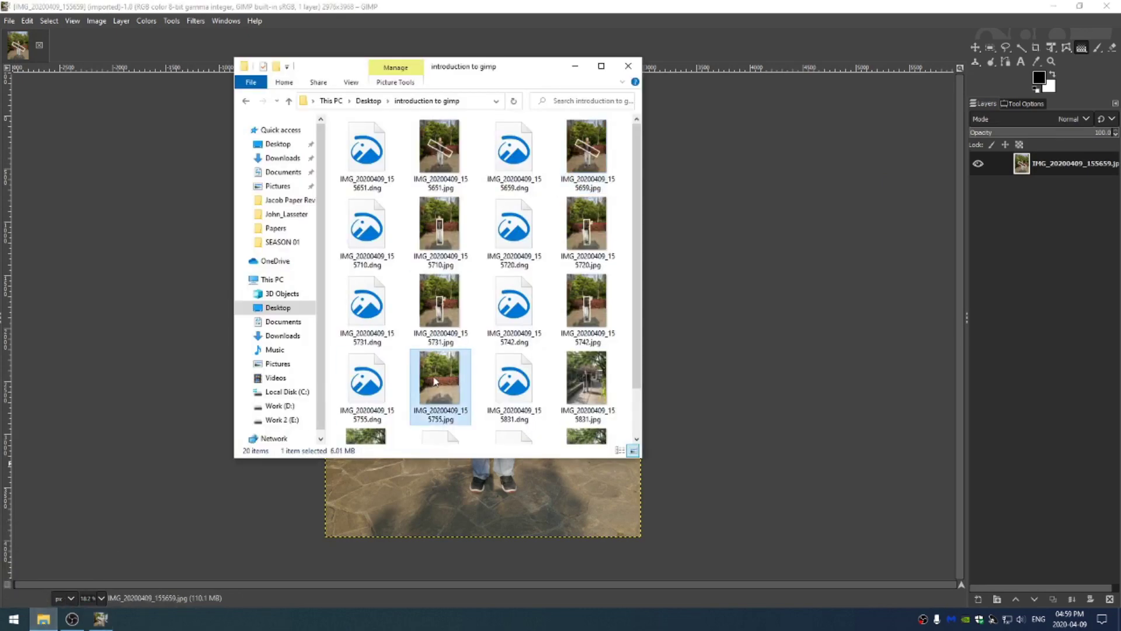
drag(787, 384, 794, 385)
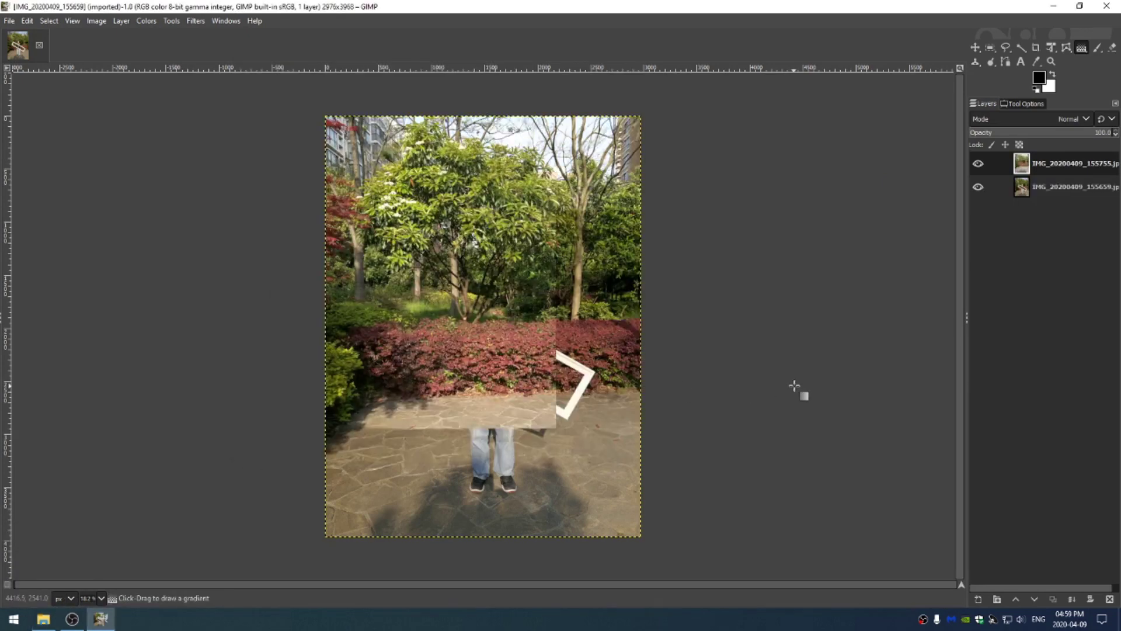
Step: Toggle the top garden layer's visibility twice to compare the two photos
click(978, 163)
click(978, 164)
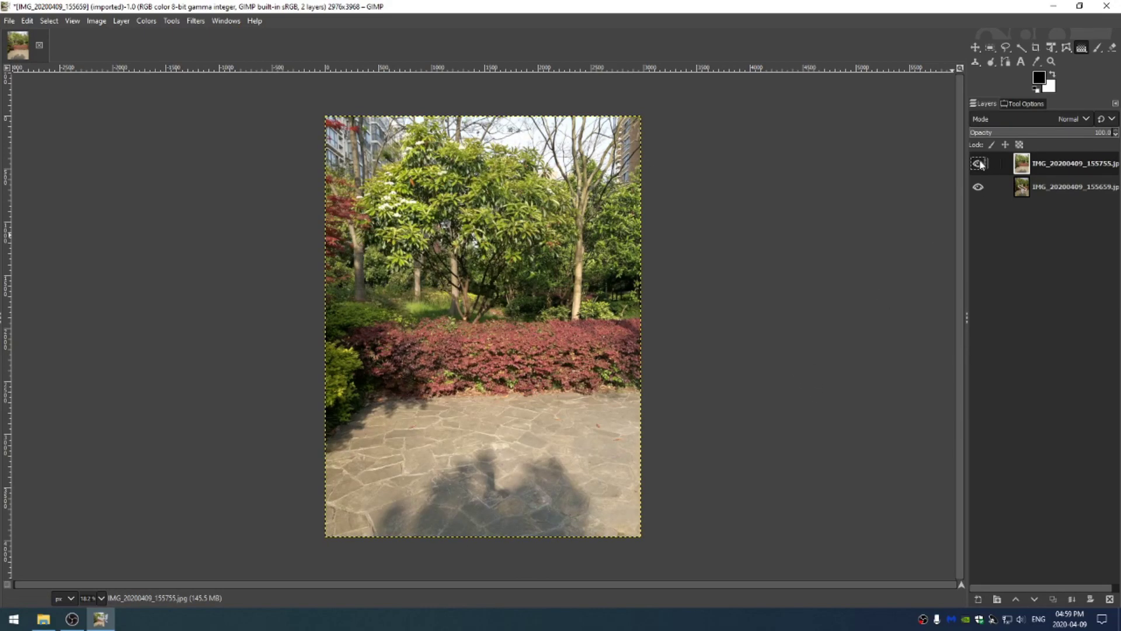
click(979, 164)
click(978, 164)
Step: Lower the garden layer's opacity to 44.9
drag(1081, 136, 1034, 139)
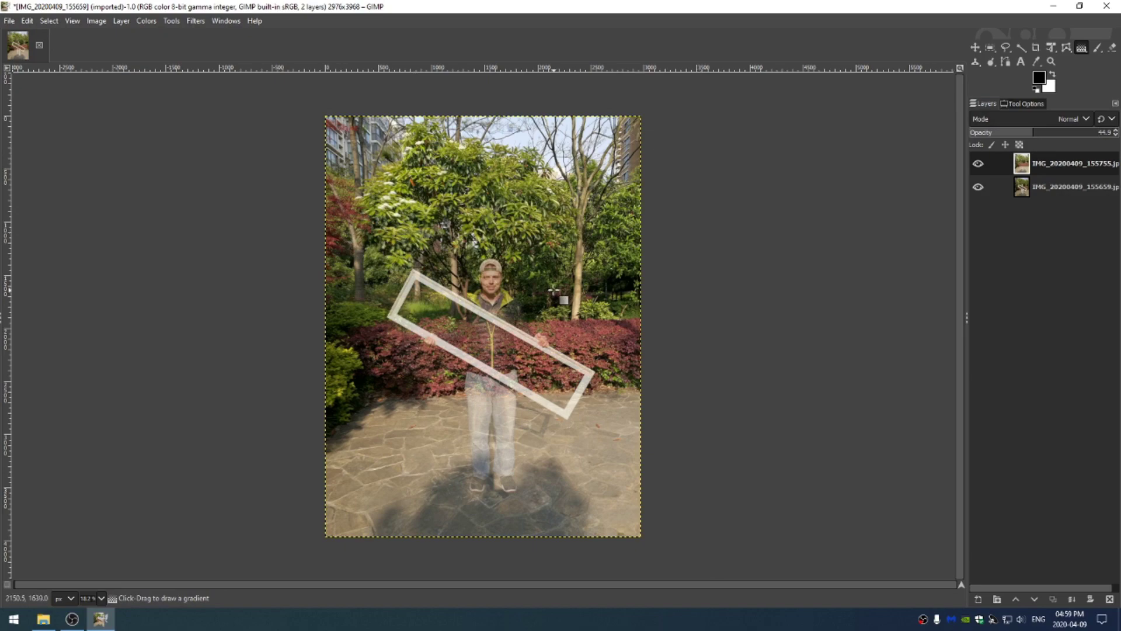
scroll(568, 296, up, 2)
scroll(568, 296, up, 2)
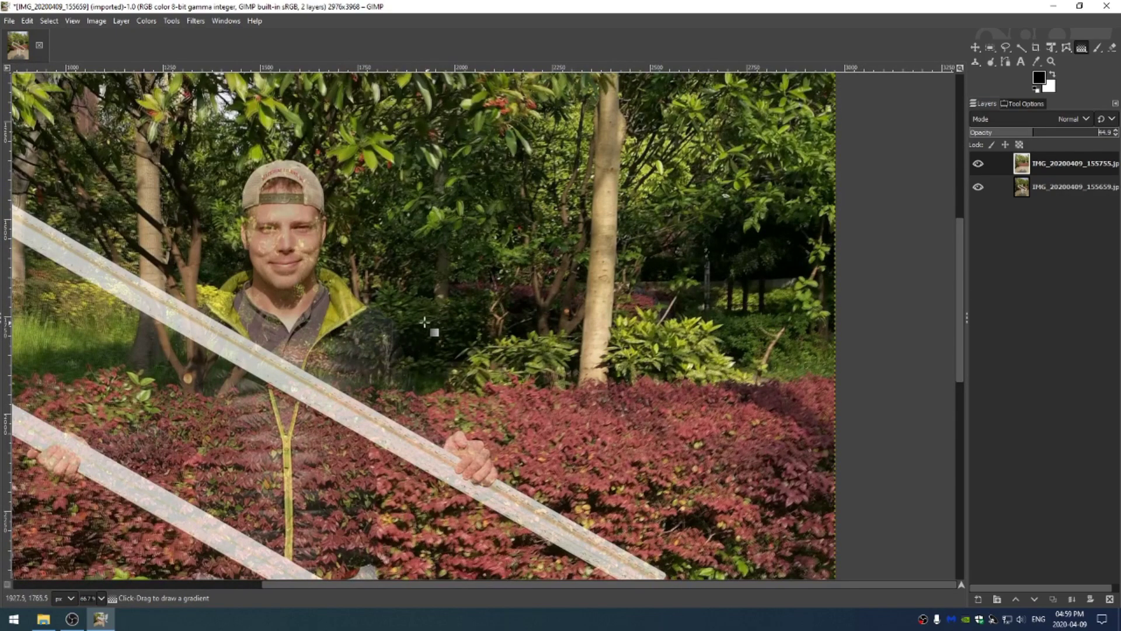
Step: Nudge the garden layer into alignment with the Move tool, then restore its opacity to 100
key(Tab)
click(513, 261)
key(Escape)
key(m)
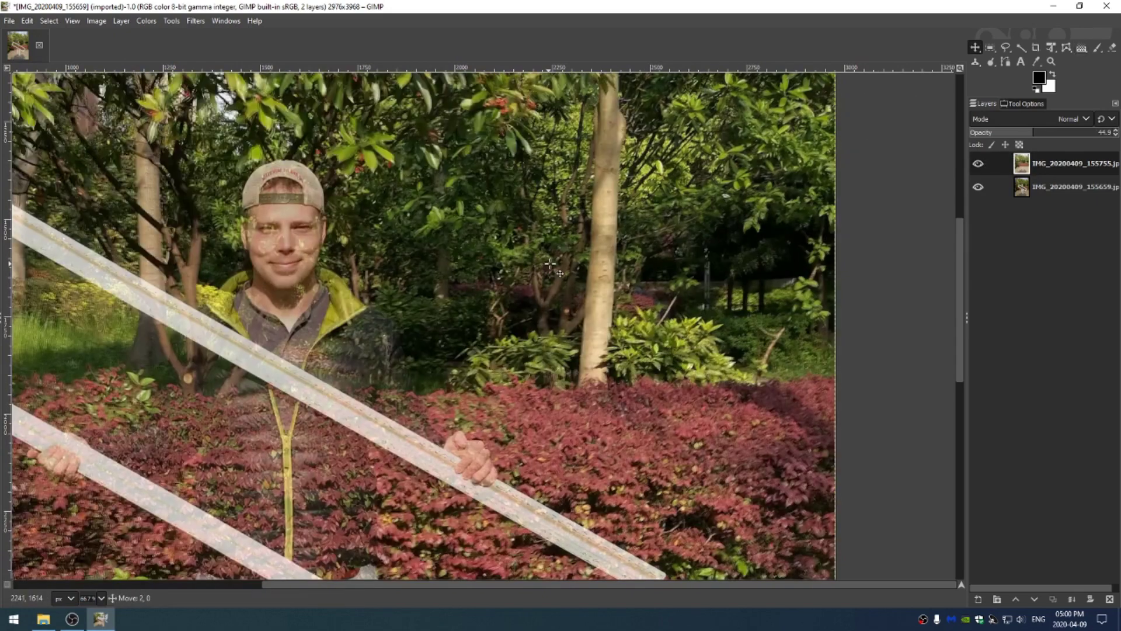
drag(548, 267, 550, 266)
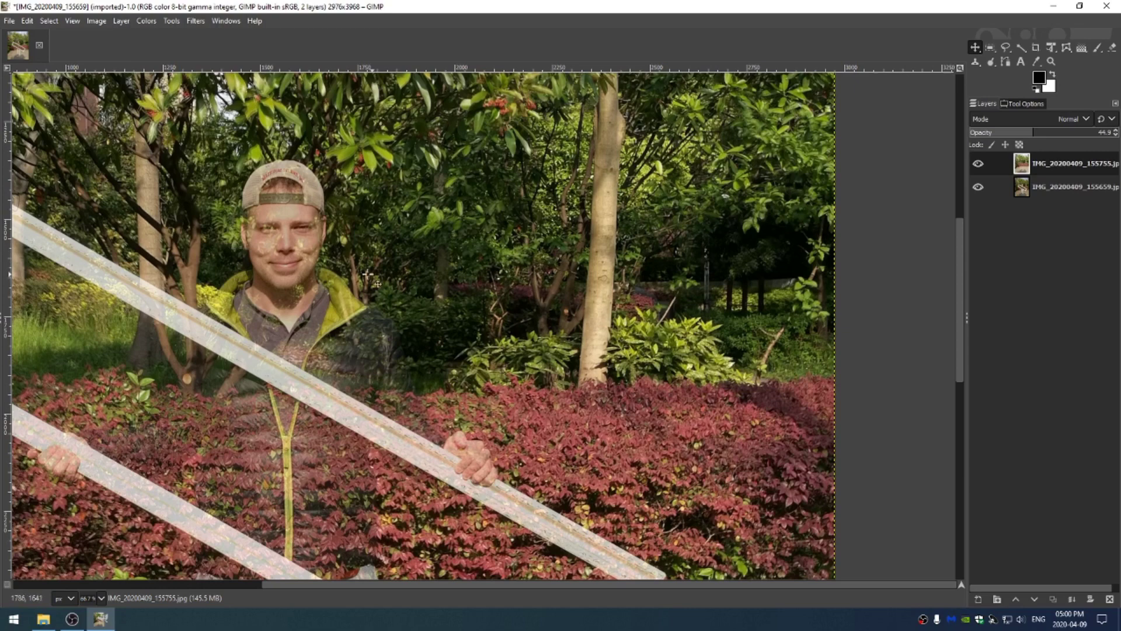
drag(276, 284, 490, 218)
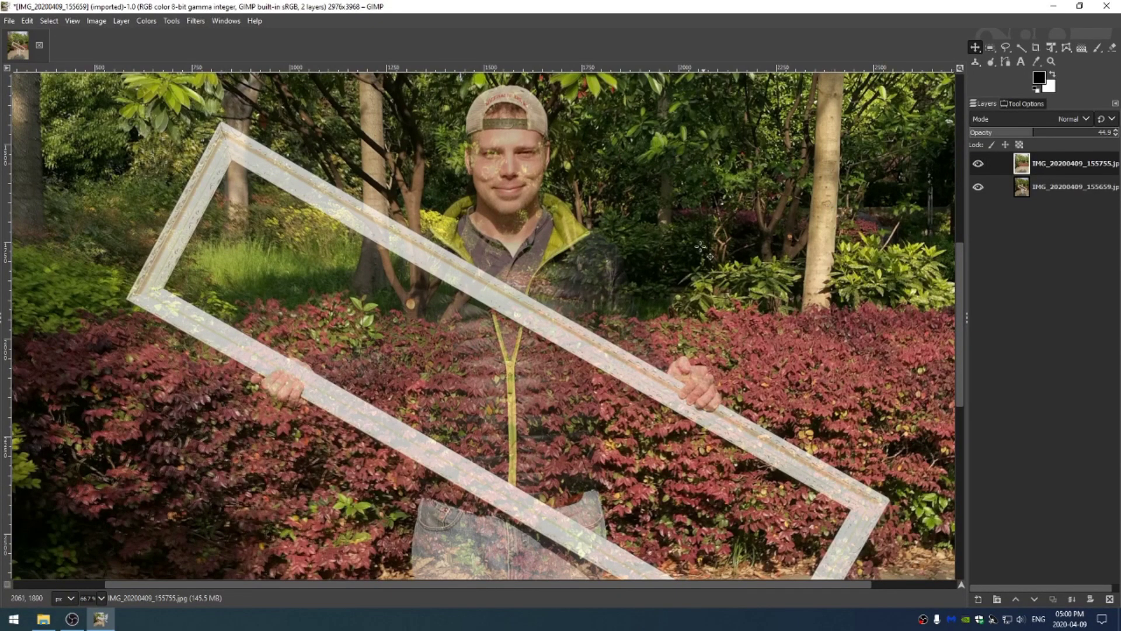
drag(532, 289, 523, 559)
drag(589, 166, 608, 142)
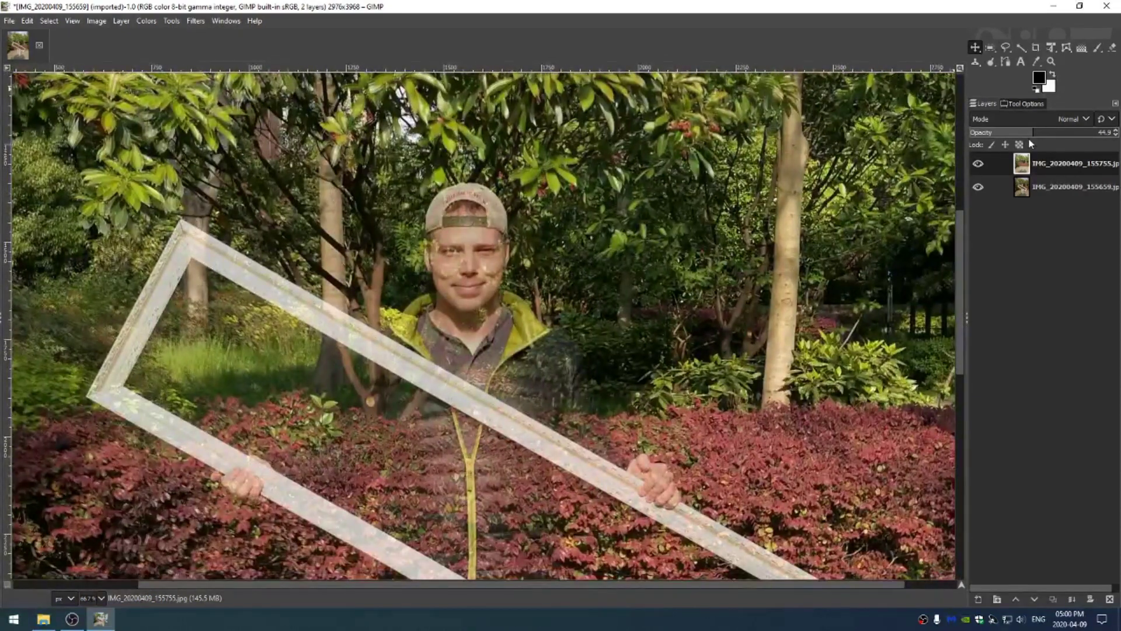
drag(1029, 140, 1115, 135)
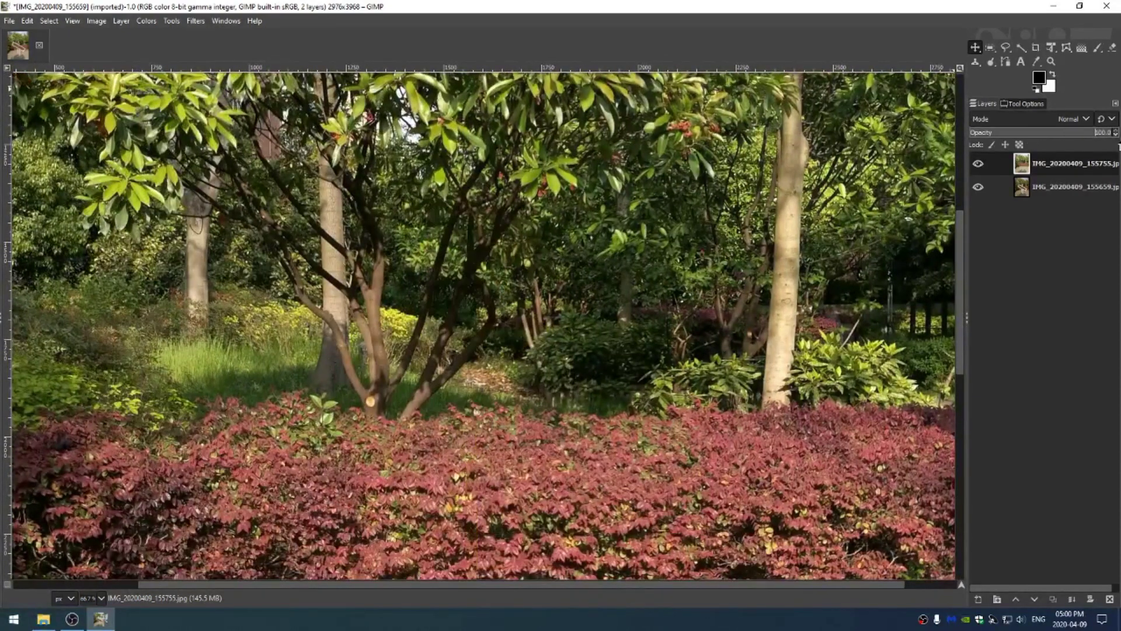
Step: Hide the garden layer and pick Free Select, checking its feather radius of 2.0
click(978, 165)
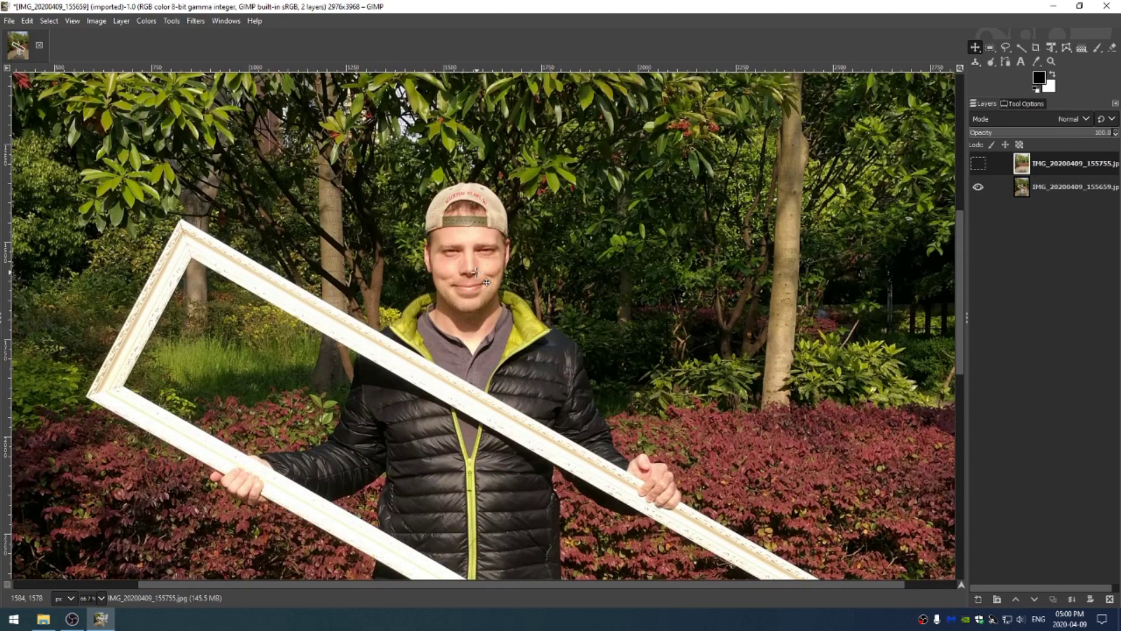
key(f)
click(1028, 105)
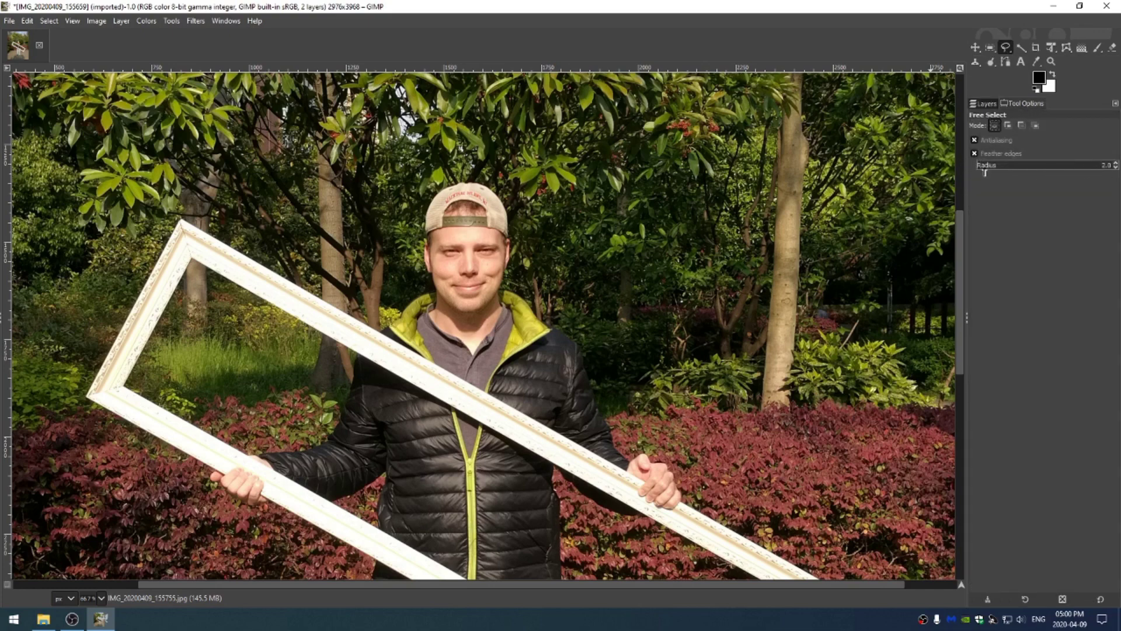
key(ctrl+l)
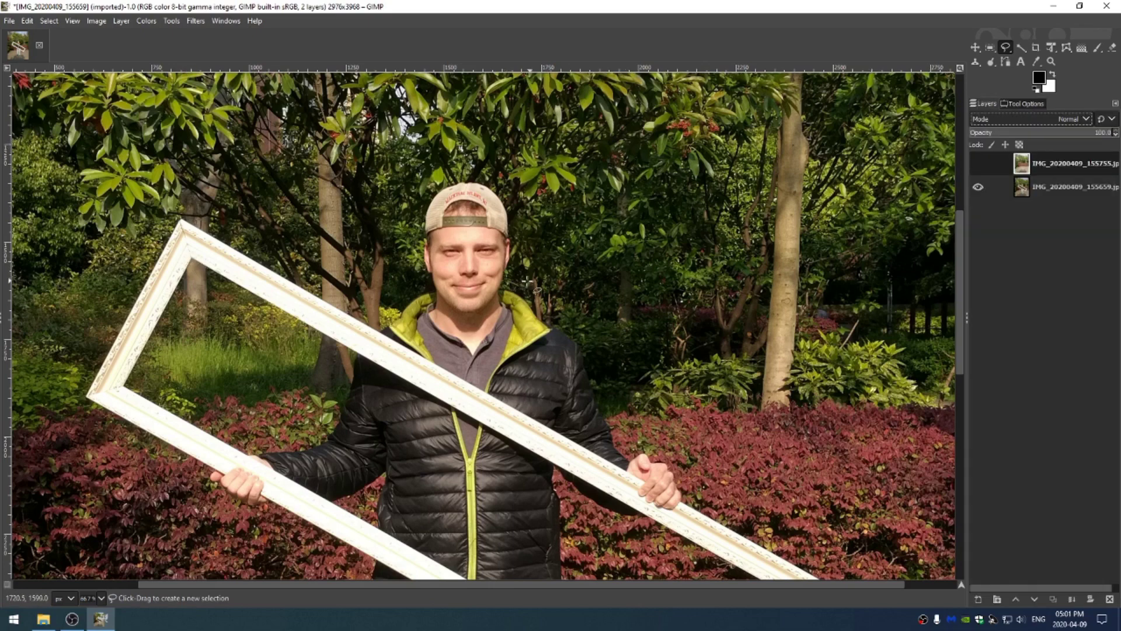
Step: Outline the white frame with a polygon, adjust its corners to the edges, and commit the selection
click(301, 205)
click(554, 165)
click(576, 276)
click(108, 354)
click(102, 201)
click(233, 138)
click(260, 142)
mouse_move(300, 207)
mouse_down()
mouse_move(263, 143)
mouse_move(303, 116)
mouse_up()
drag(234, 139, 113, 141)
drag(103, 200, 59, 283)
drag(108, 354, 326, 418)
key(Return)
Step: Inspect the frame selection's edges up close, then fit the whole image in the window
key(ctrl+shift+a)
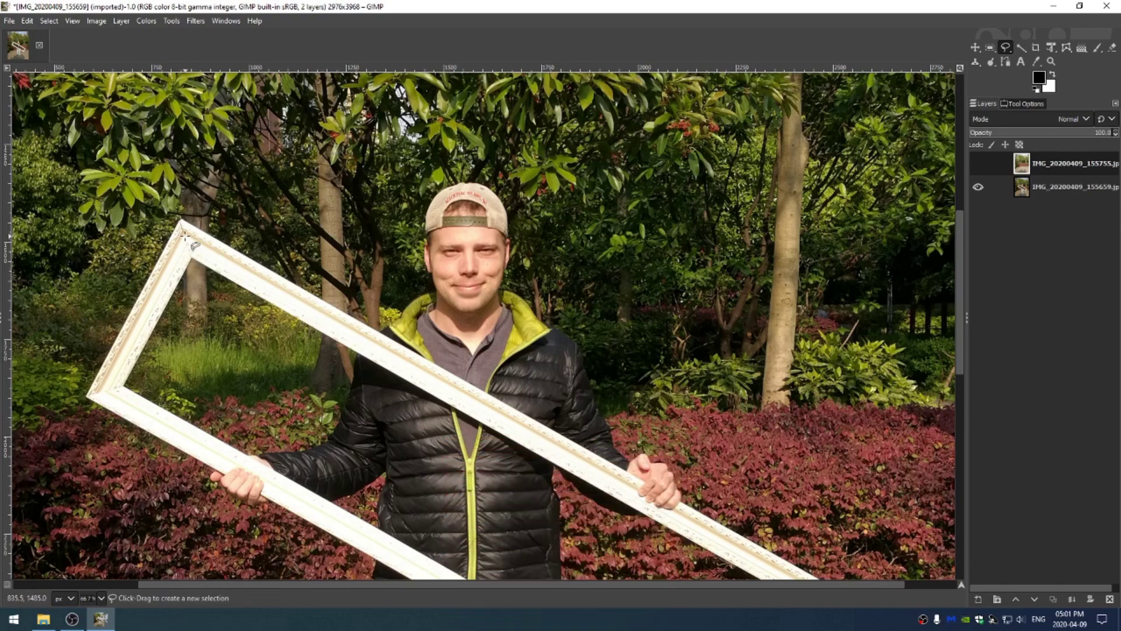
scroll(192, 224, up, 2)
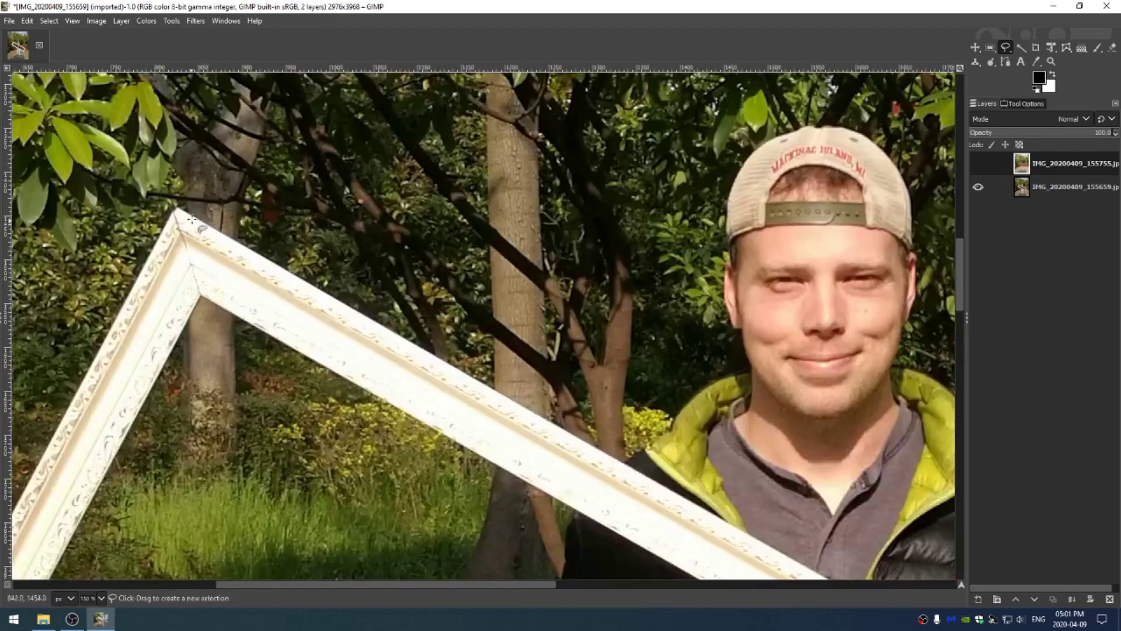
scroll(264, 353, down, 3)
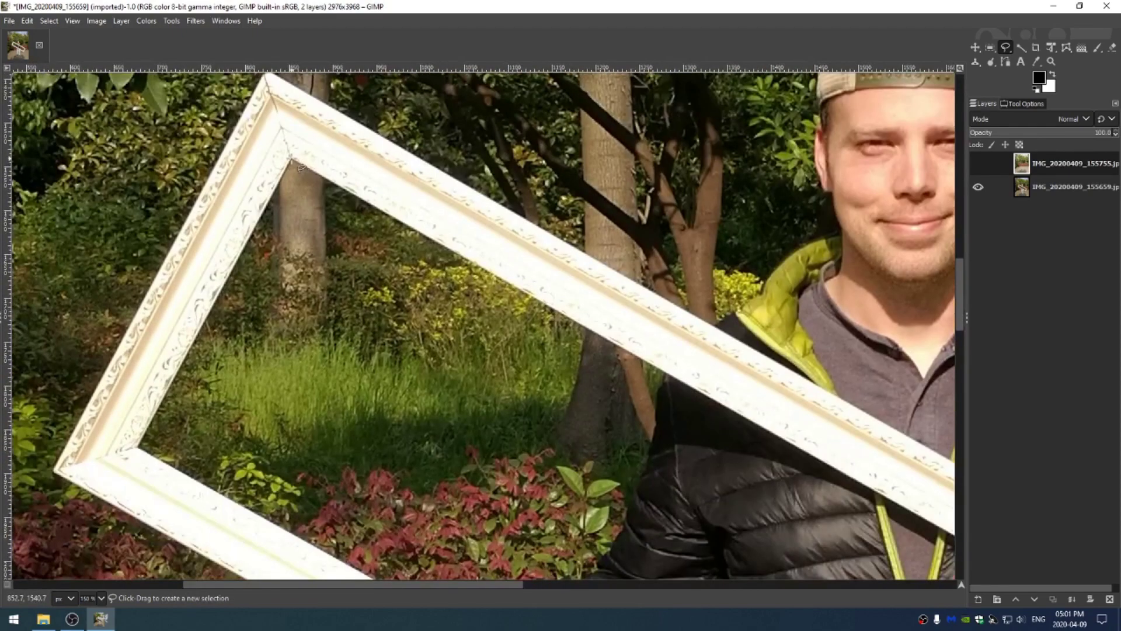
scroll(295, 162, down, 10)
scroll(295, 162, right, 15)
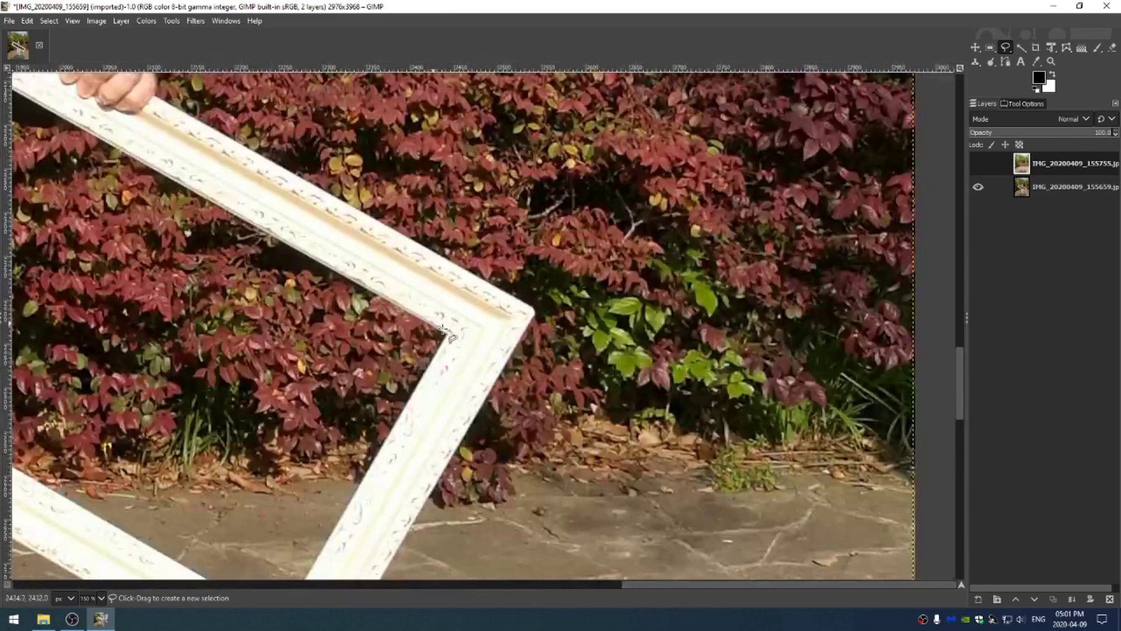
scroll(548, 190, down, 3)
scroll(548, 190, left, 2)
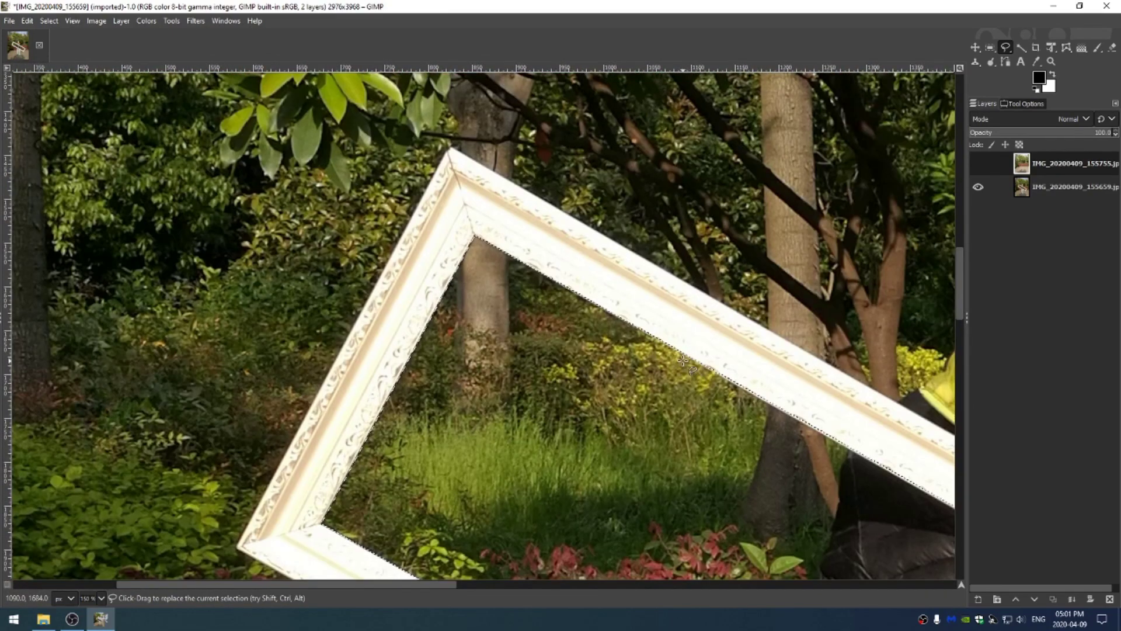
scroll(373, 186, right, 15)
scroll(372, 186, down, 8)
key(shift+ctrl+j)
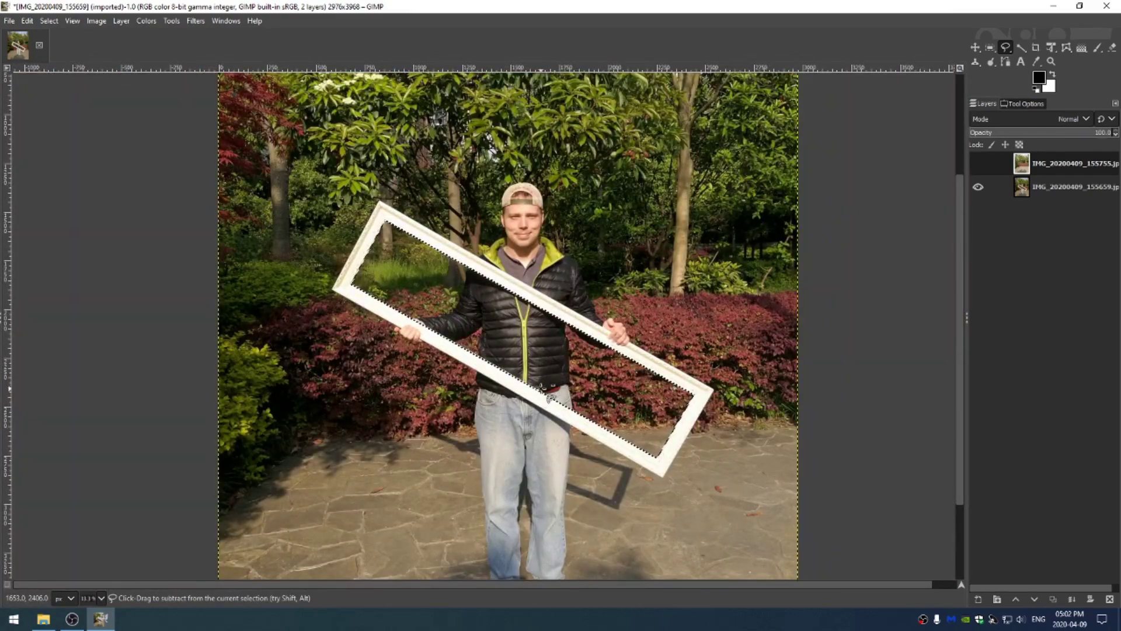
scroll(553, 377, up, 6)
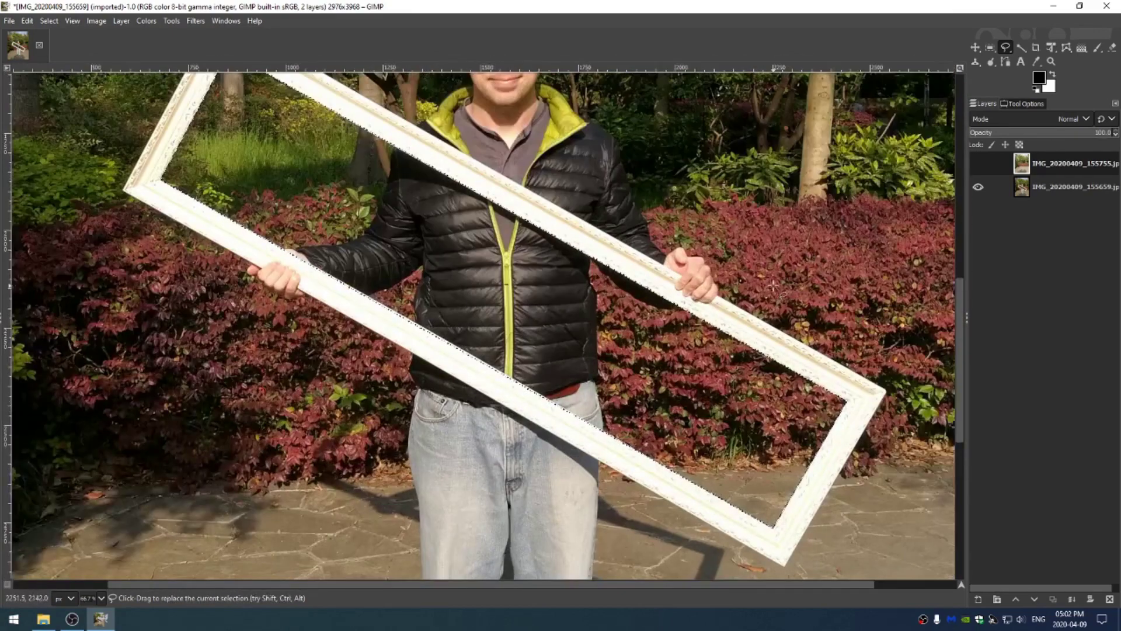
scroll(876, 263, up, 3)
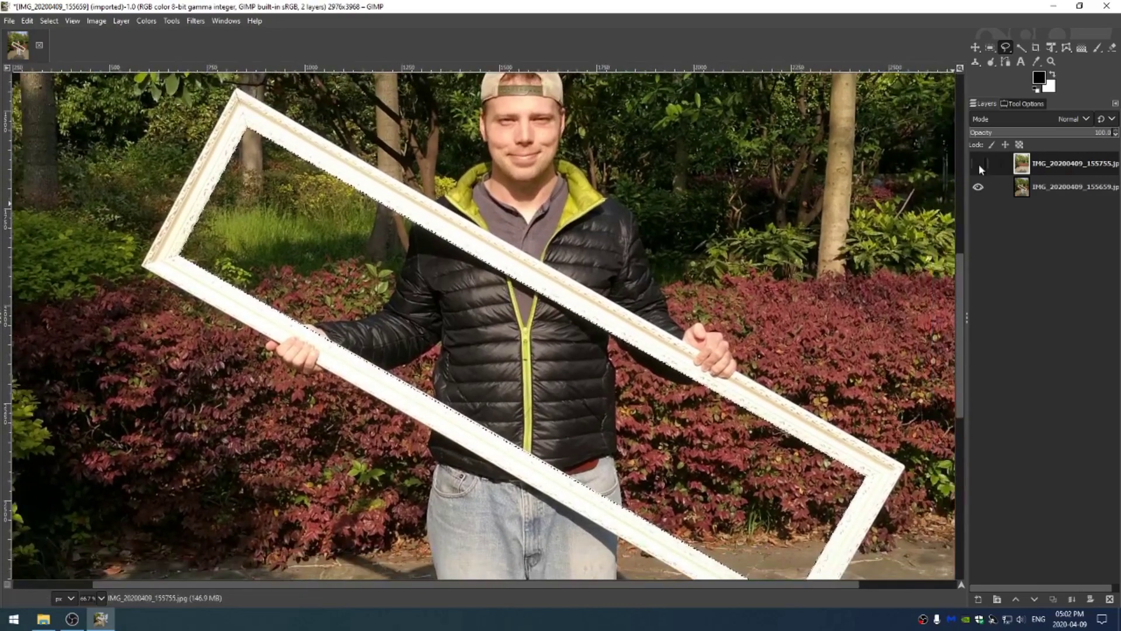
Step: Show the garden layer again and give it a black layer mask
click(979, 163)
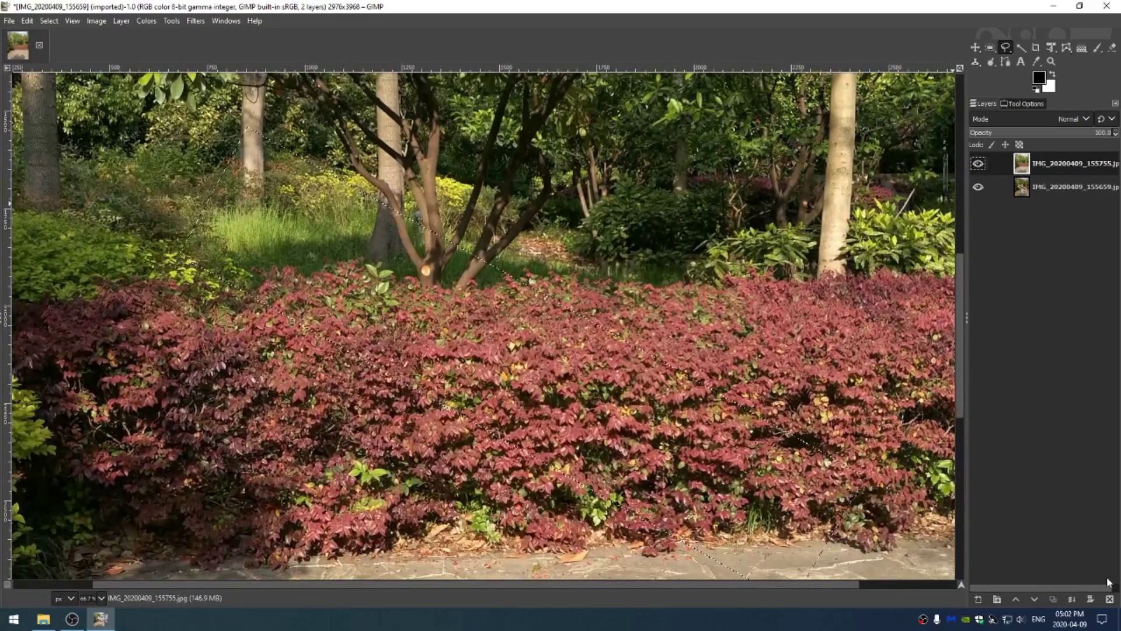
click(1090, 602)
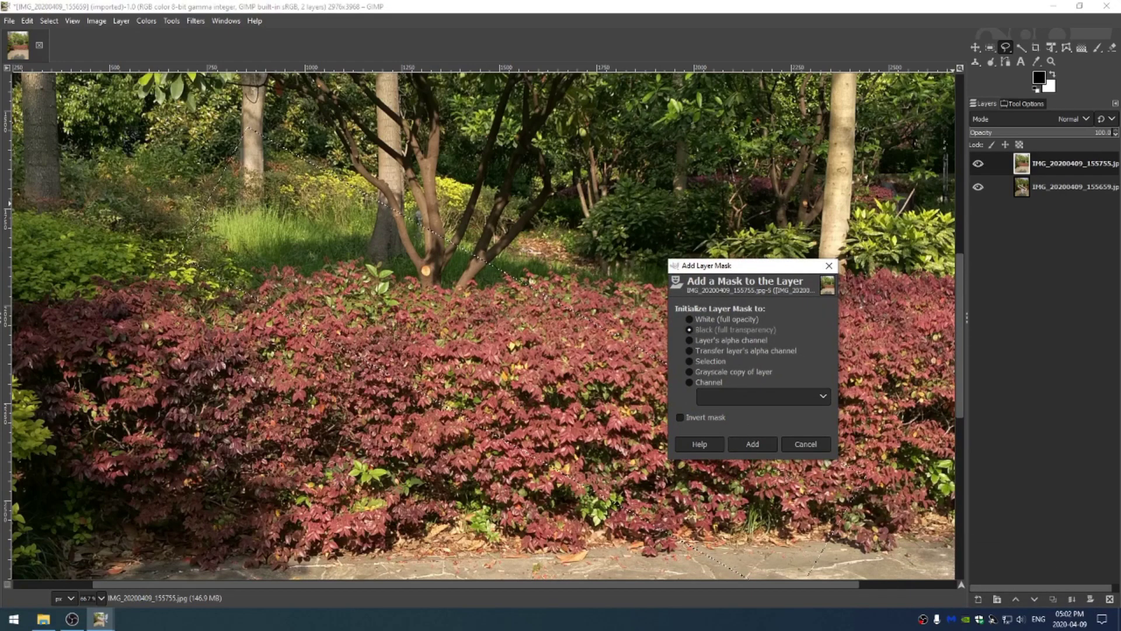
click(751, 442)
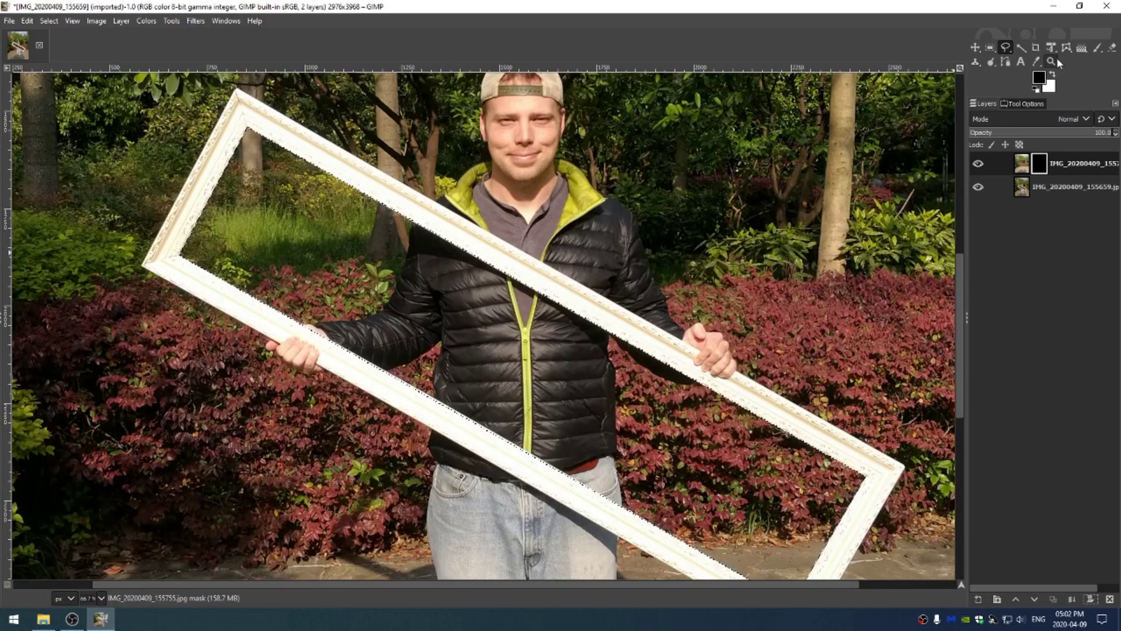
Step: Bucket-fill the frame area of the mask with white to reveal the bushes
click(1052, 76)
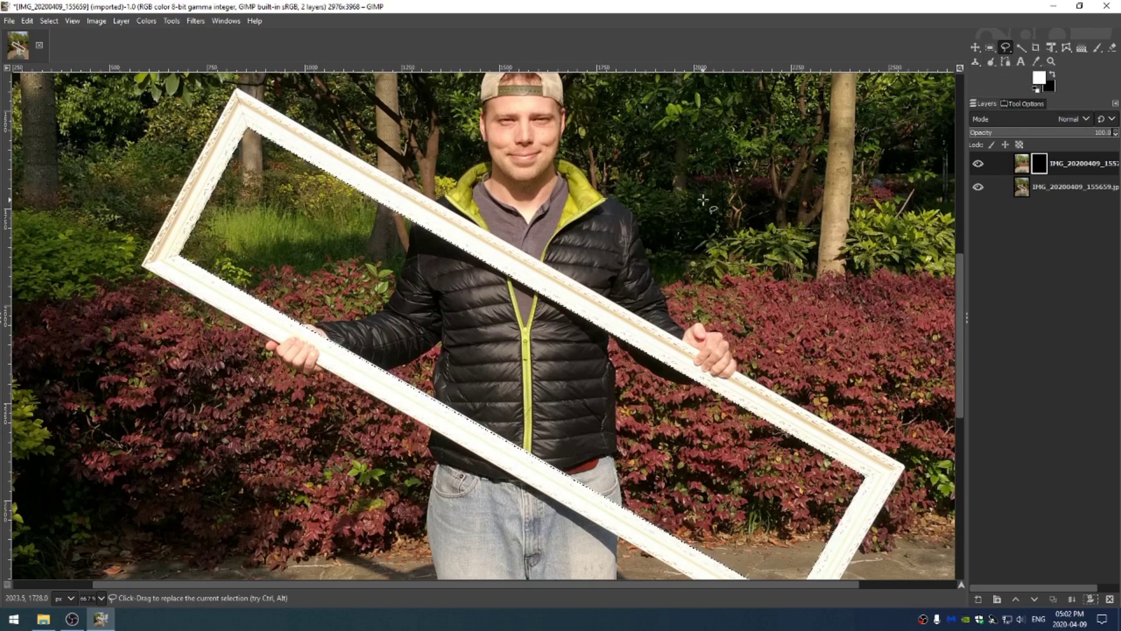
key(shift+b)
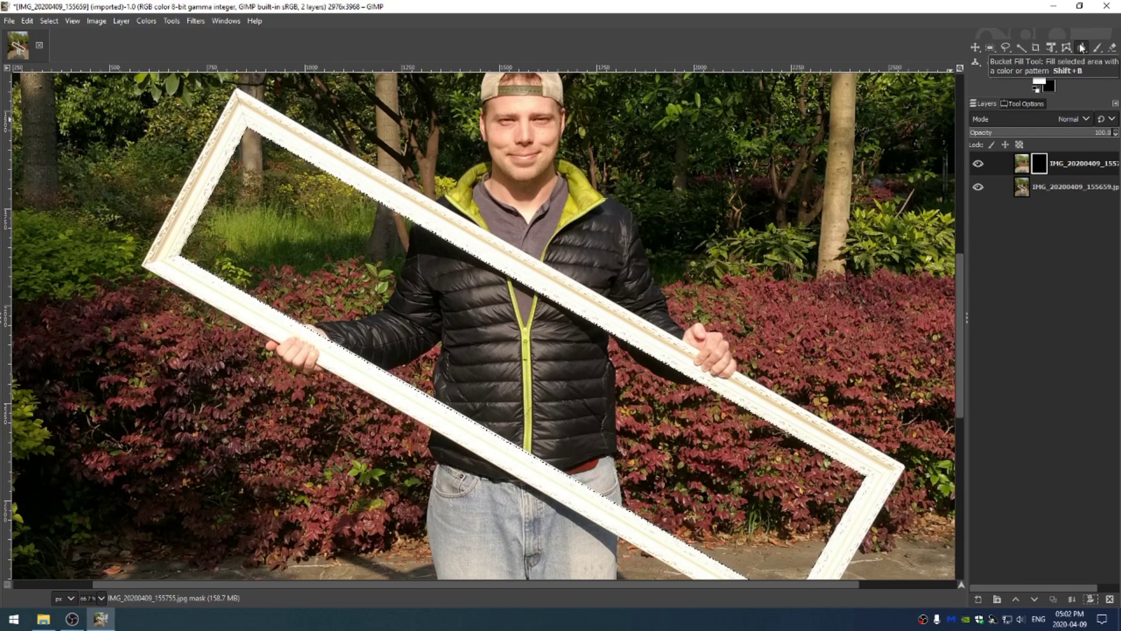
click(524, 369)
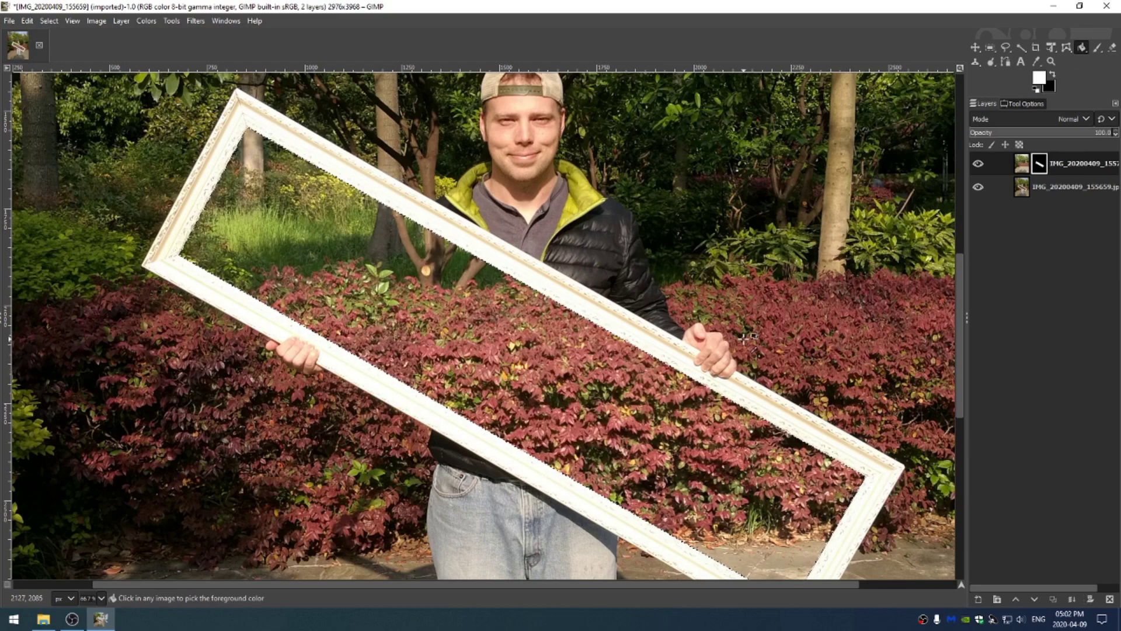
click(633, 365)
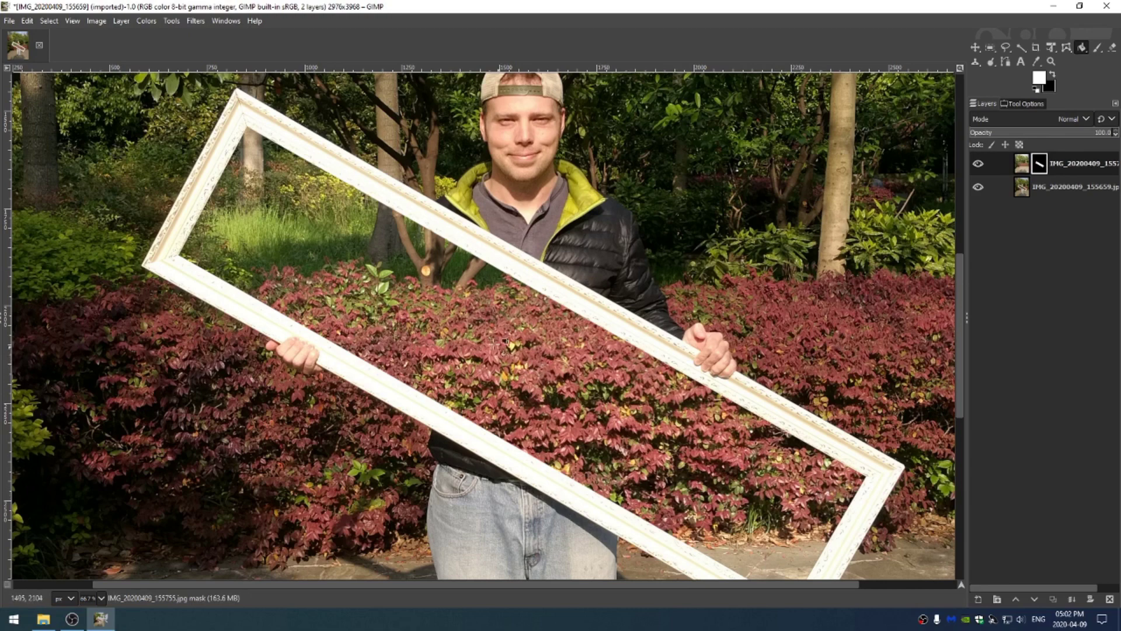
Step: Fit the whole composite in the window and target the top layer's image rather than its mask
scroll(630, 353, up, 5)
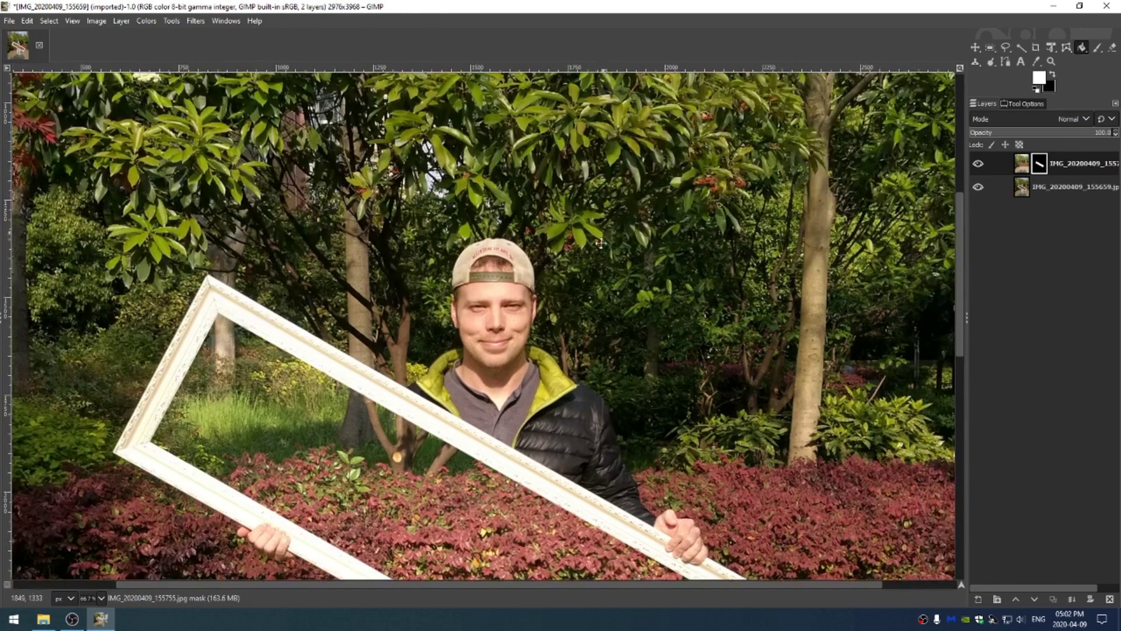
key(minus)
key(shift+ctrl+j)
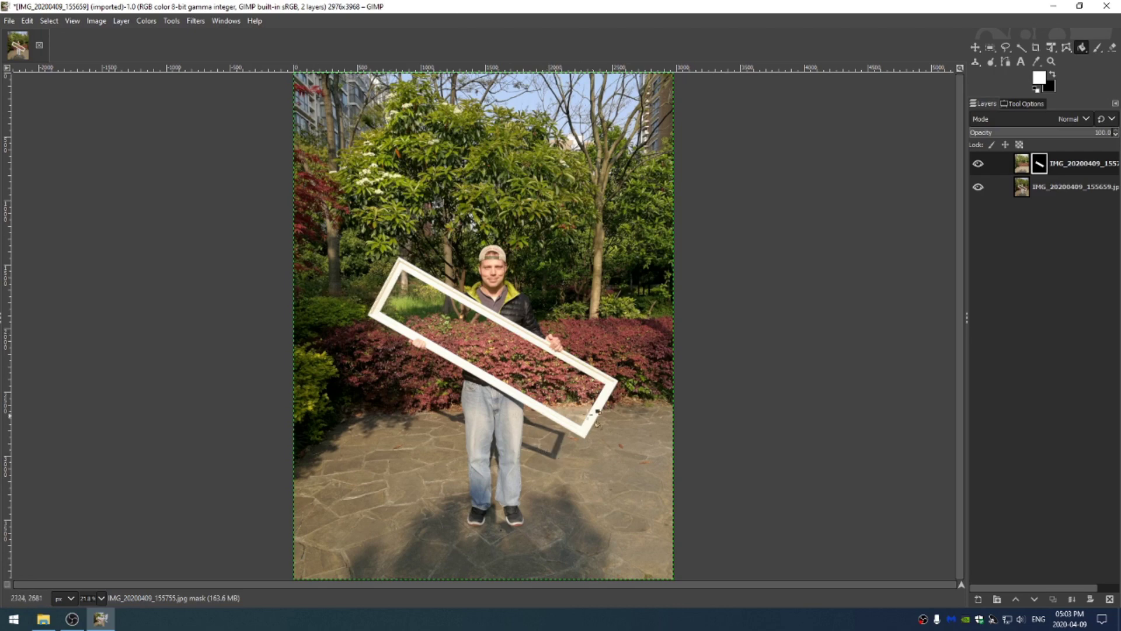
click(1022, 164)
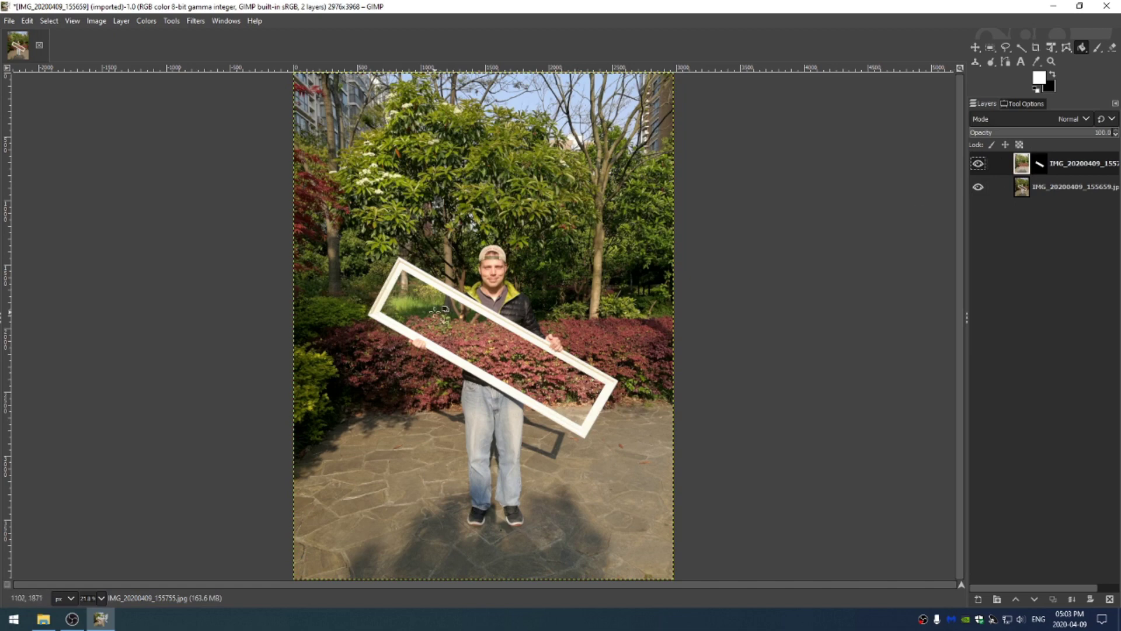
Step: Apply Colors > Exposure at -0.465 to the top garden layer
click(147, 21)
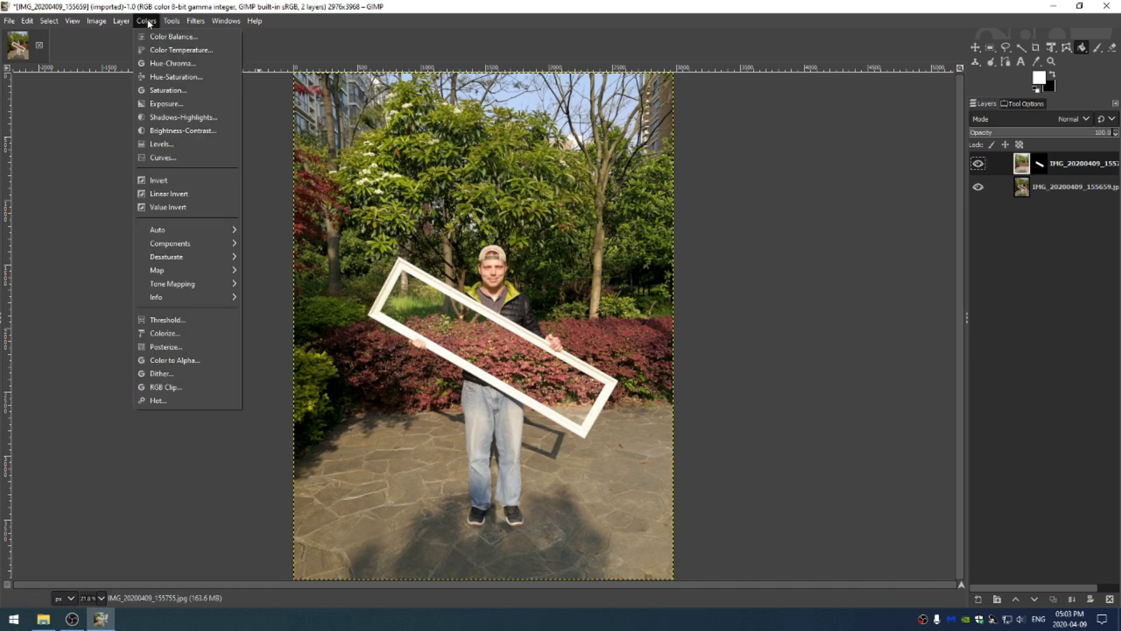
click(167, 104)
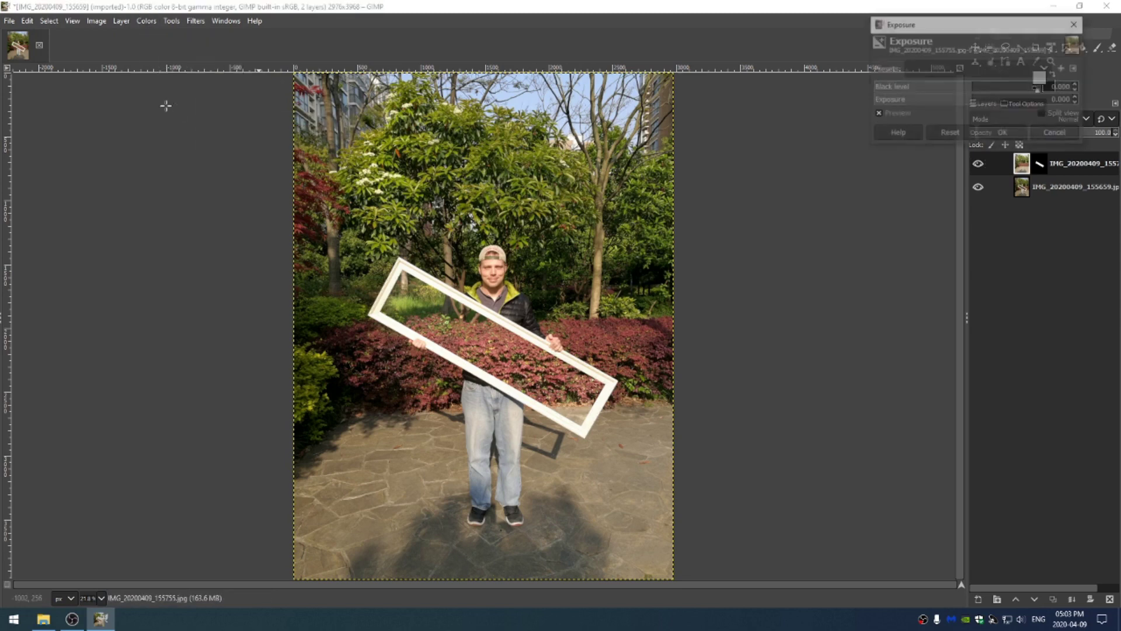
drag(971, 108, 968, 108)
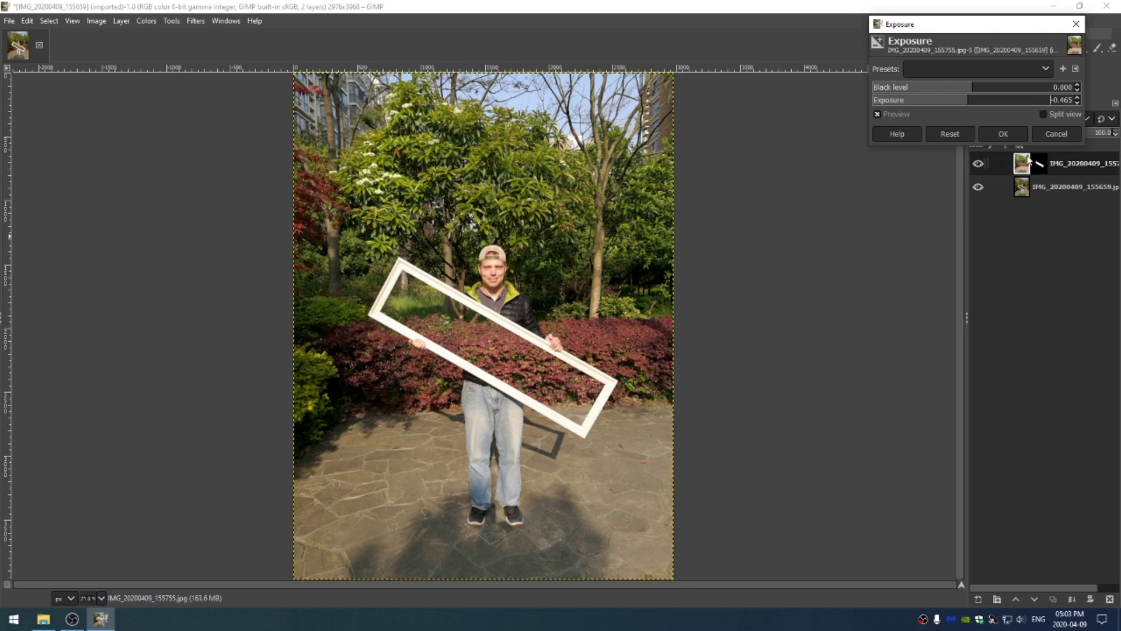
click(1003, 133)
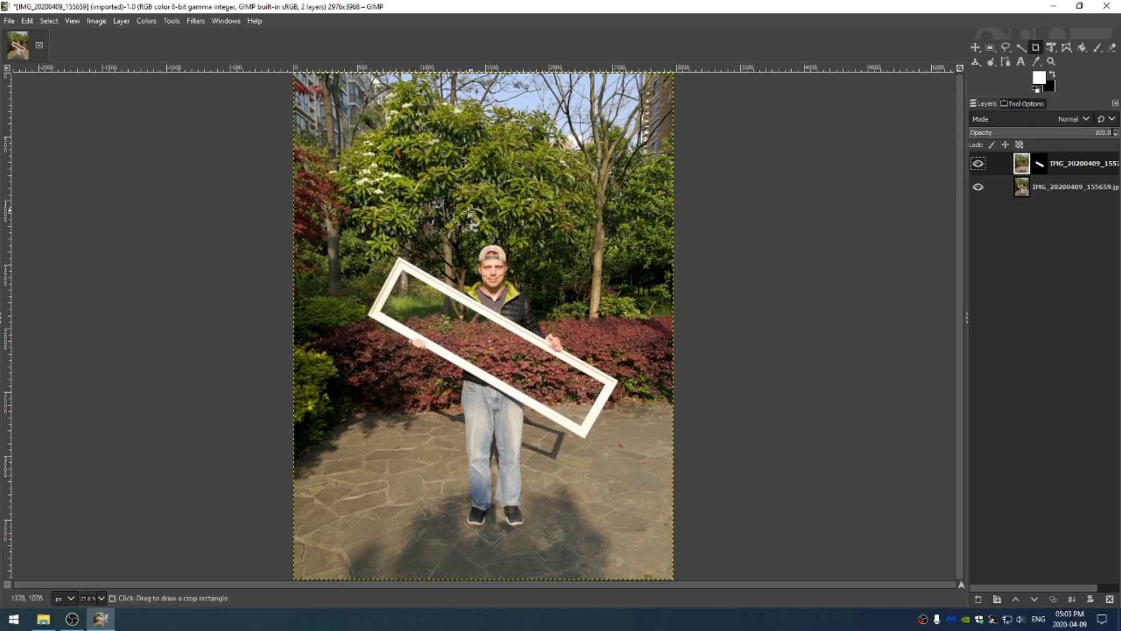
Step: Crop at a fixed 4:5 ratio with Allow growing off, leaving a 1986×2482 portrait
click(1038, 44)
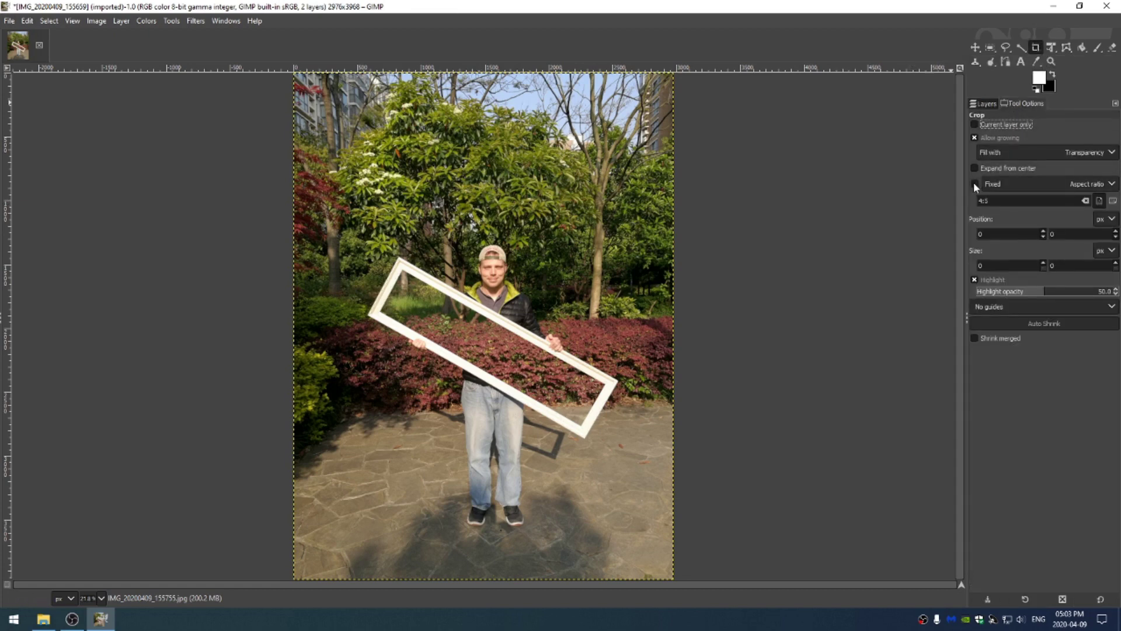
click(974, 183)
click(974, 138)
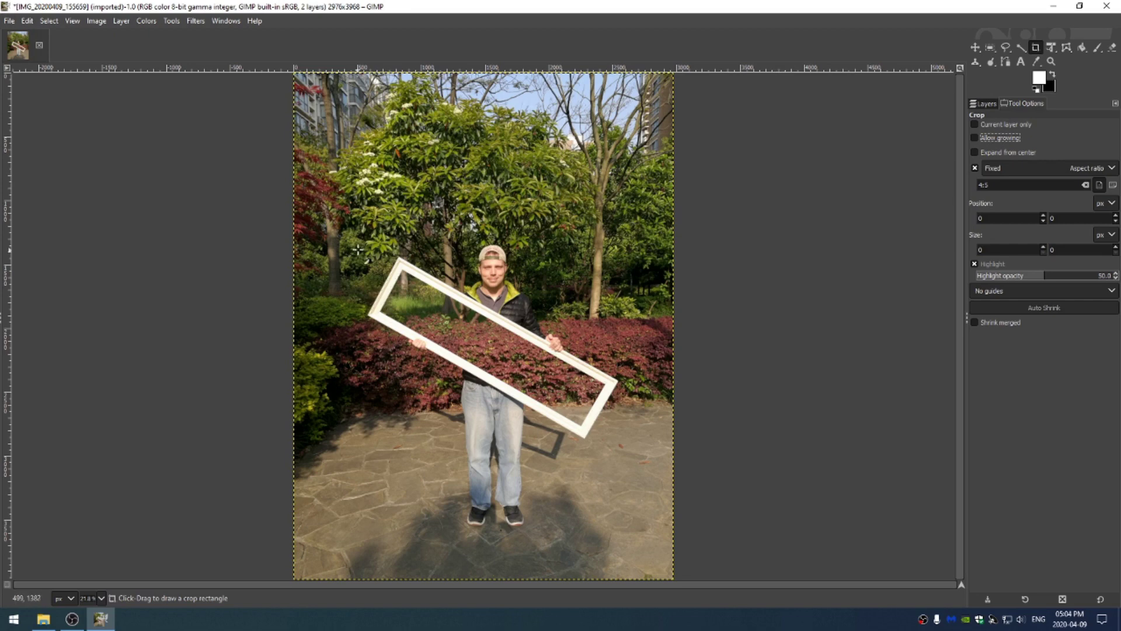
drag(367, 211, 617, 523)
drag(528, 412, 528, 416)
click(527, 416)
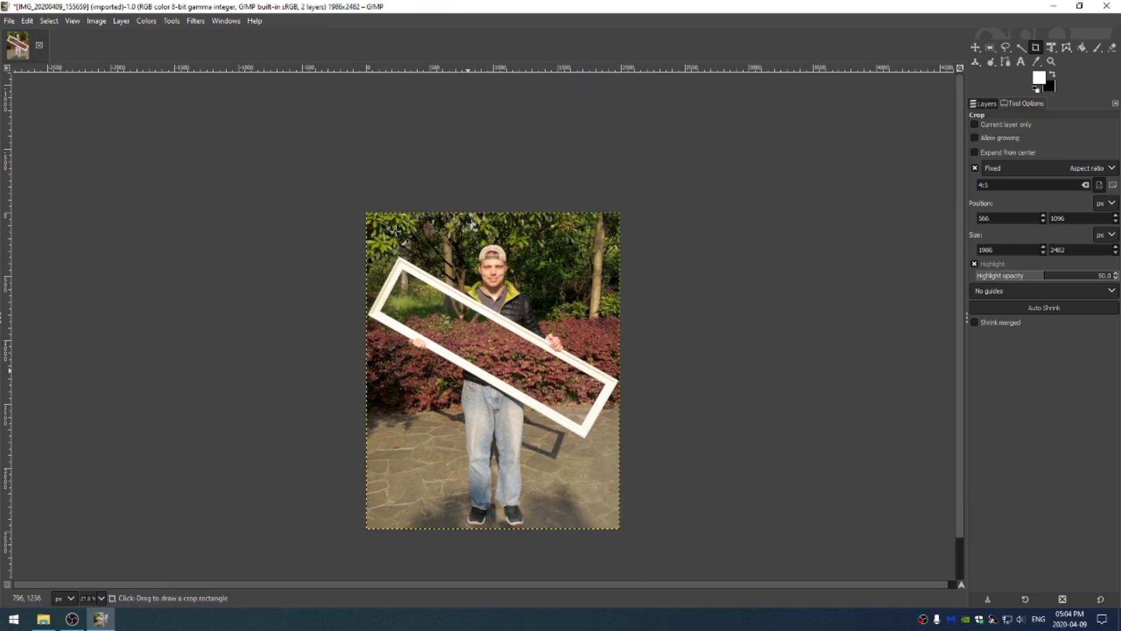
key(shift+ctrl+j)
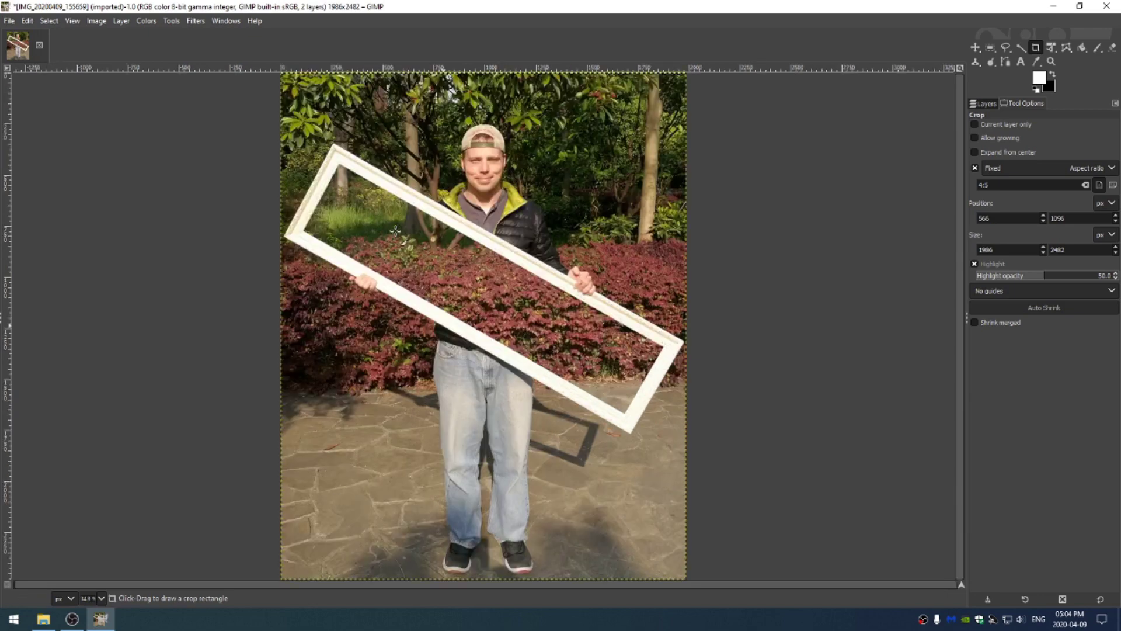
click(985, 103)
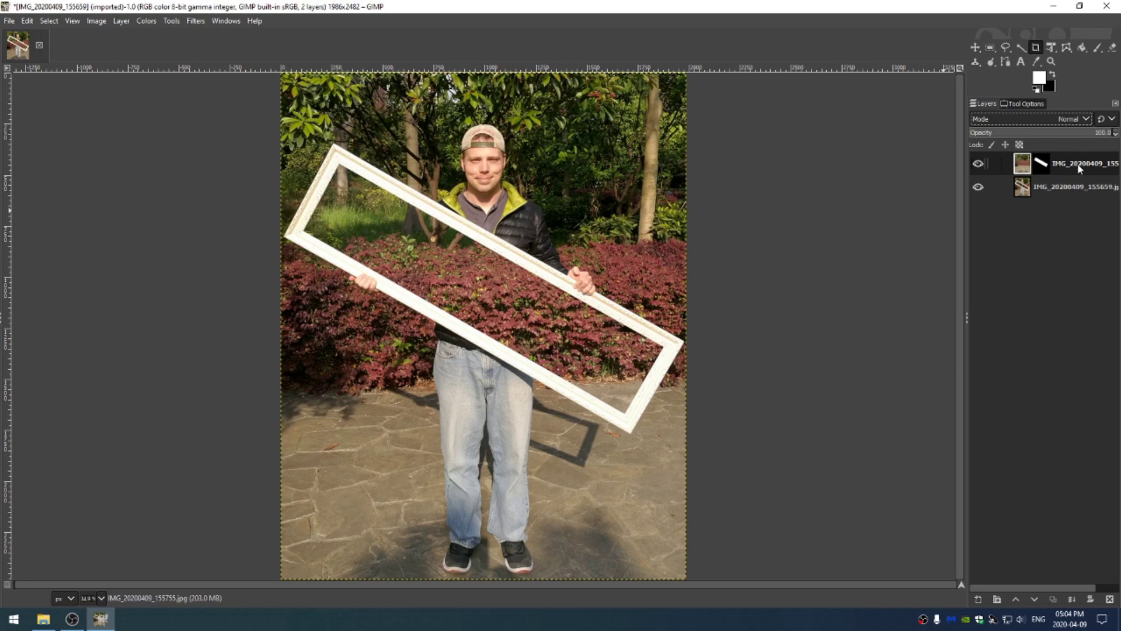
Step: Duplicate the masked layer and the background photo, moving the background copy up the stack
key(shift+ctrl+d)
click(1066, 218)
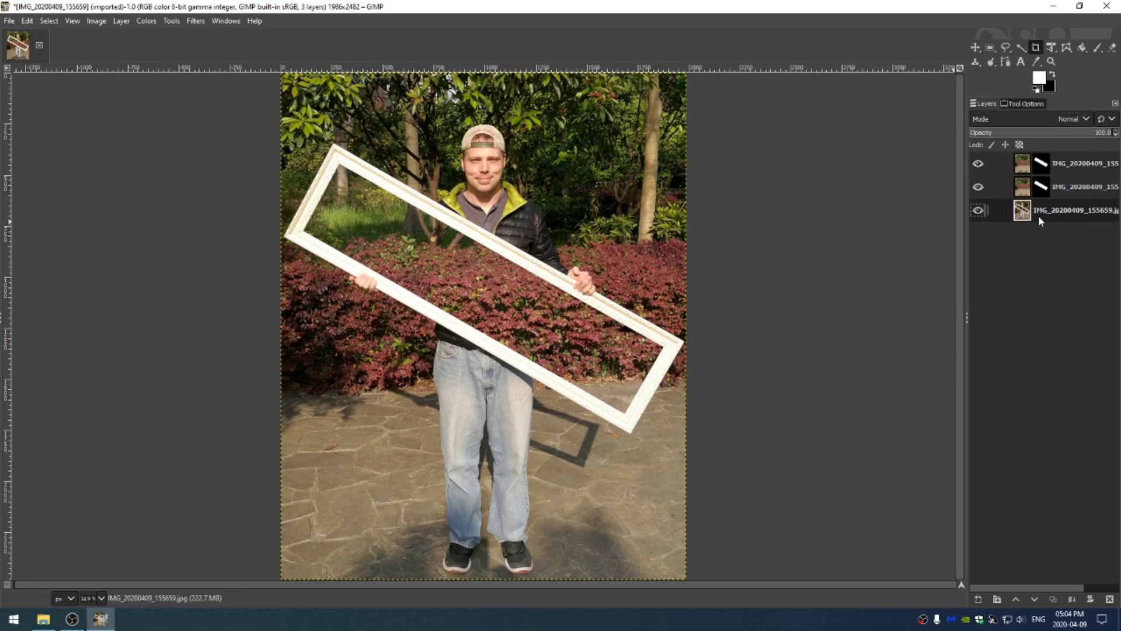
key(shift+ctrl+d)
drag(1069, 213, 1049, 189)
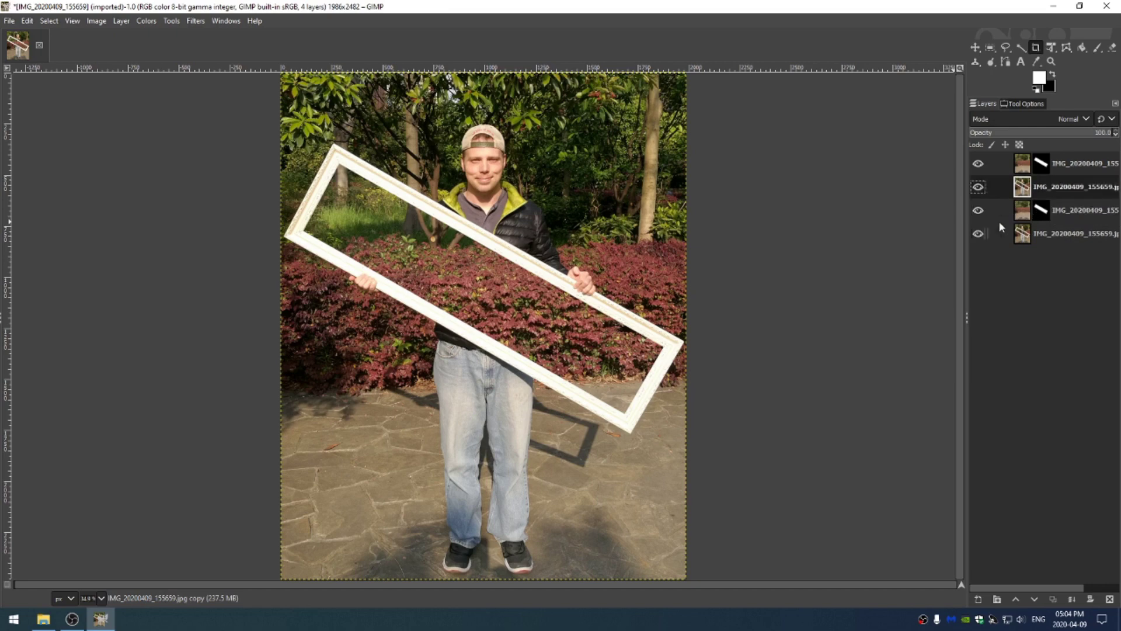
Step: Merge the masked copy down onto the background copy and toggle layer visibility to check the result
click(1063, 210)
click(1068, 166)
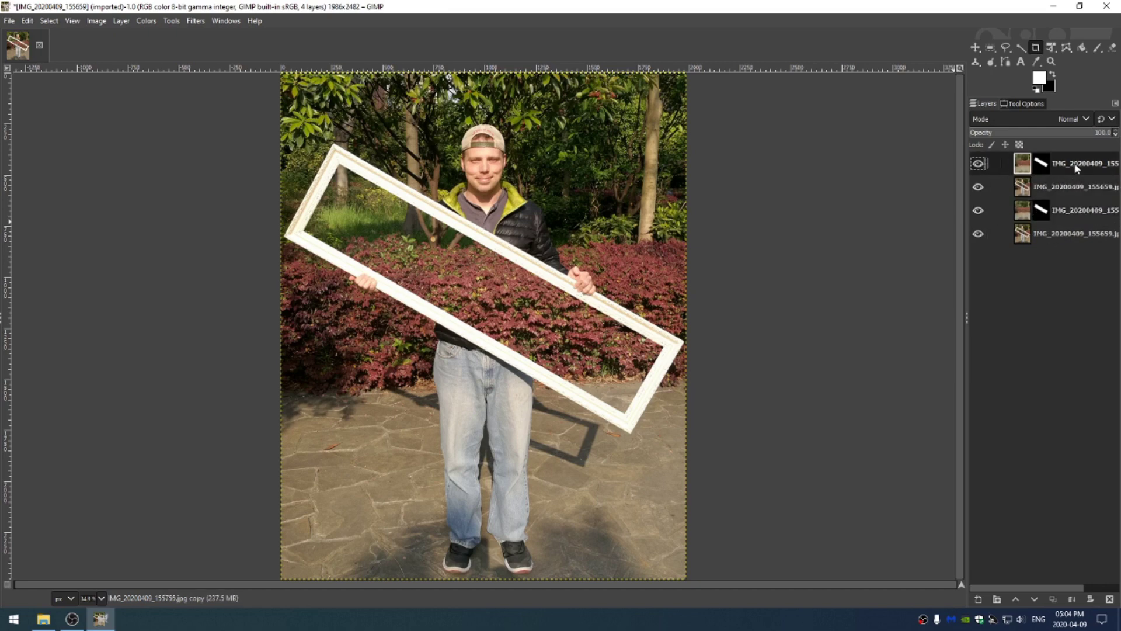
right_click(1078, 168)
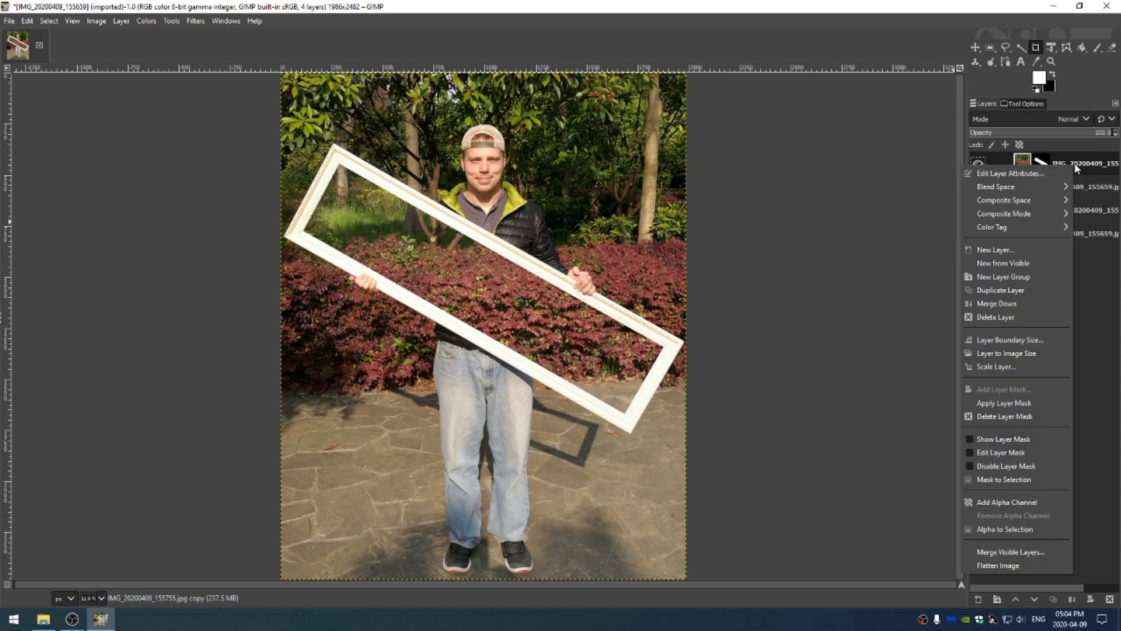
click(1009, 304)
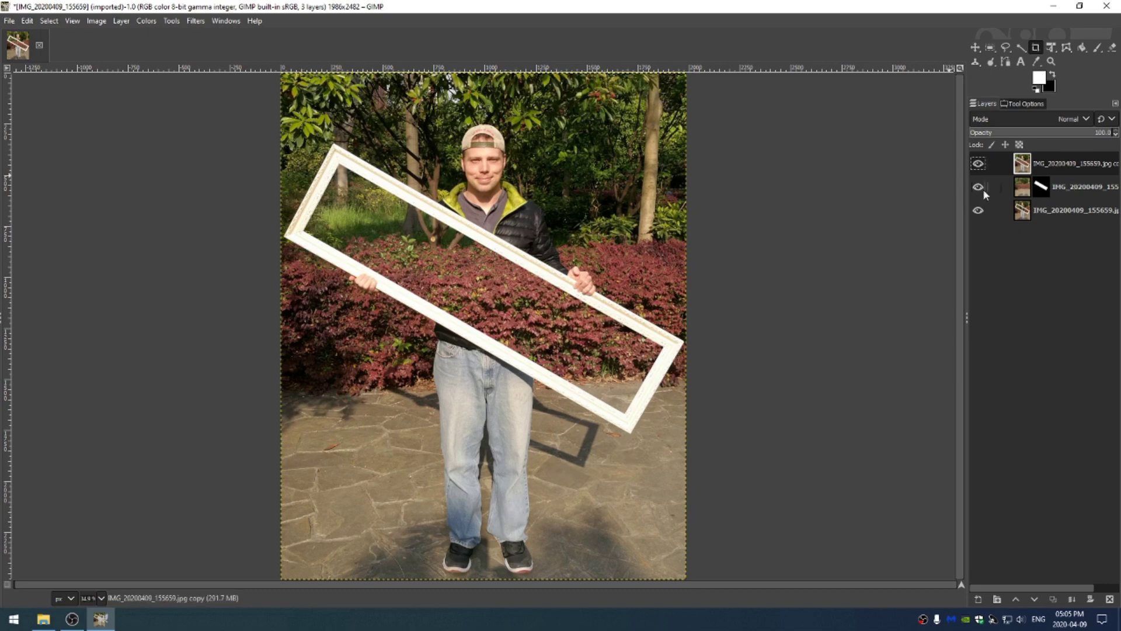
click(978, 210)
click(980, 163)
Step: Reshow the top layer and set the Curves value channel: white point 250, black point 9, upper point lowered for contrast
click(973, 165)
click(146, 21)
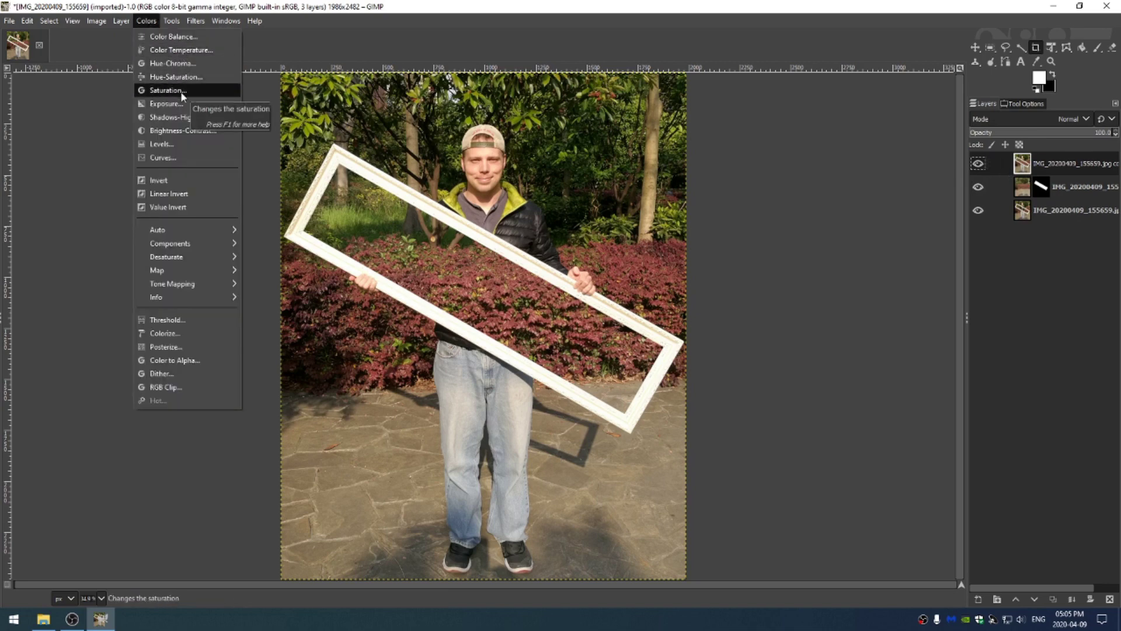
click(175, 157)
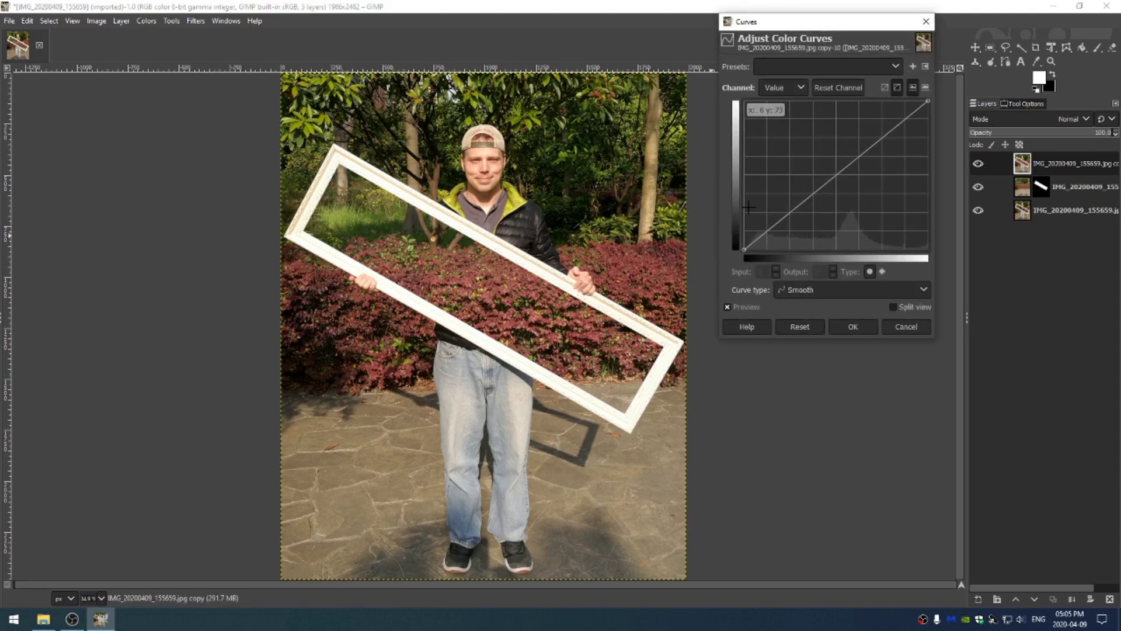
drag(927, 100, 924, 100)
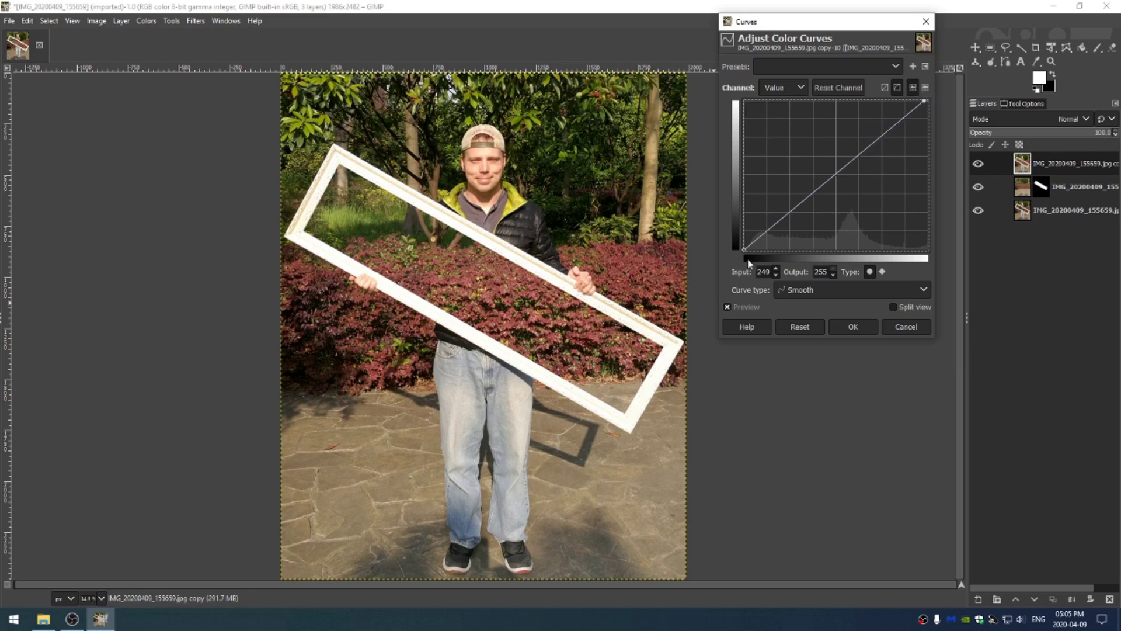
drag(745, 250, 750, 250)
click(804, 204)
drag(887, 132, 874, 146)
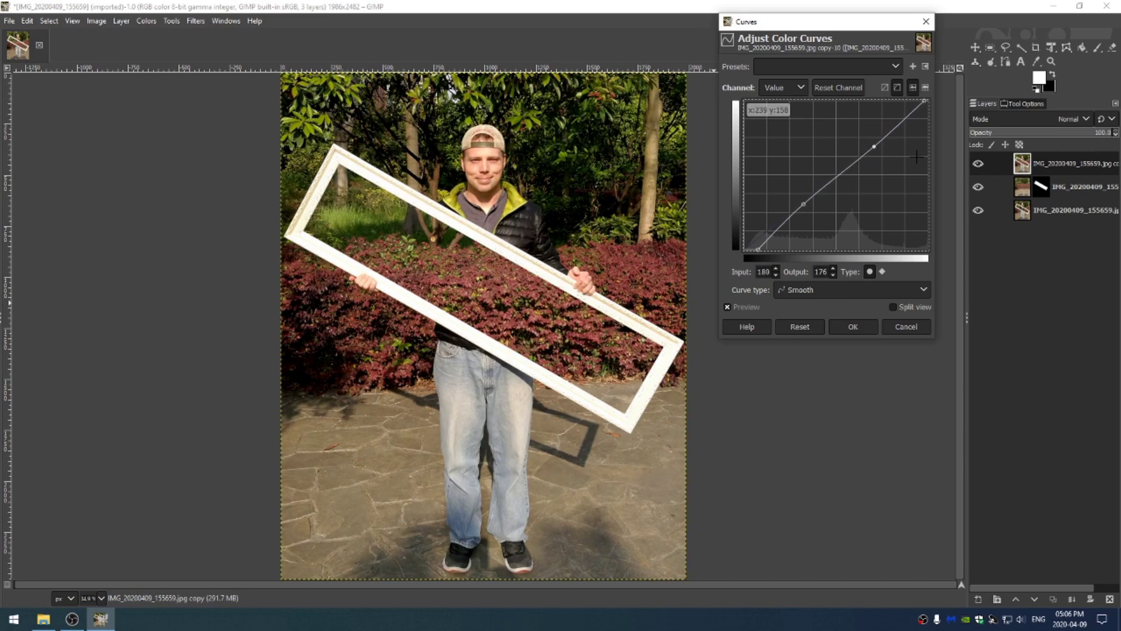
Step: Gently raise the red channel's shadows in Curves to warm the image
click(783, 87)
click(781, 104)
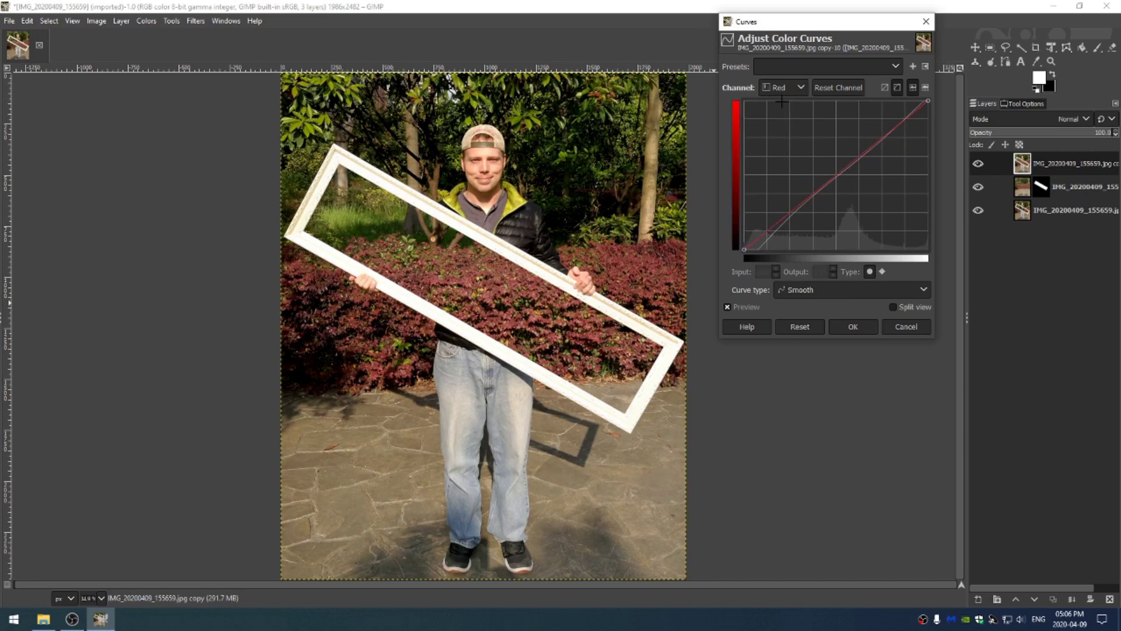
click(786, 214)
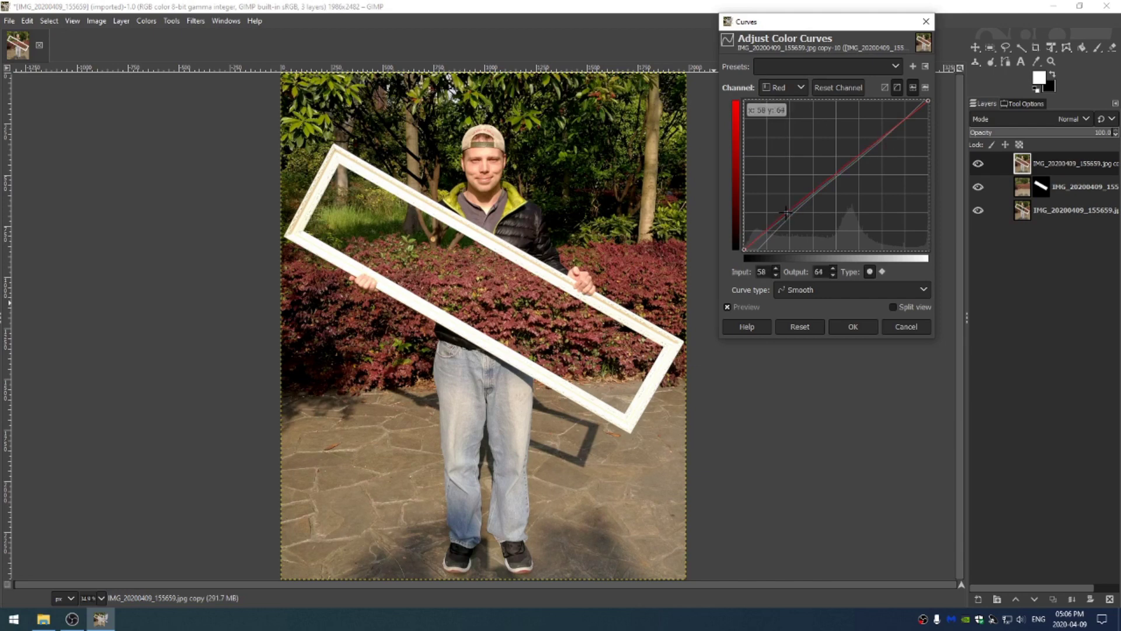
drag(786, 213, 777, 196)
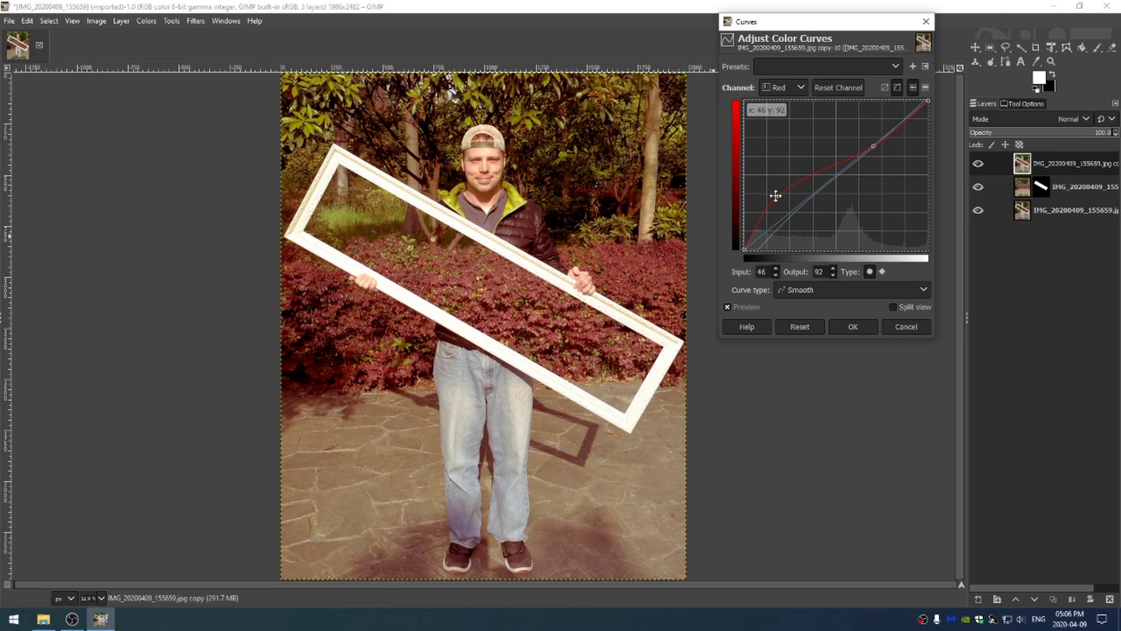
drag(777, 195, 788, 199)
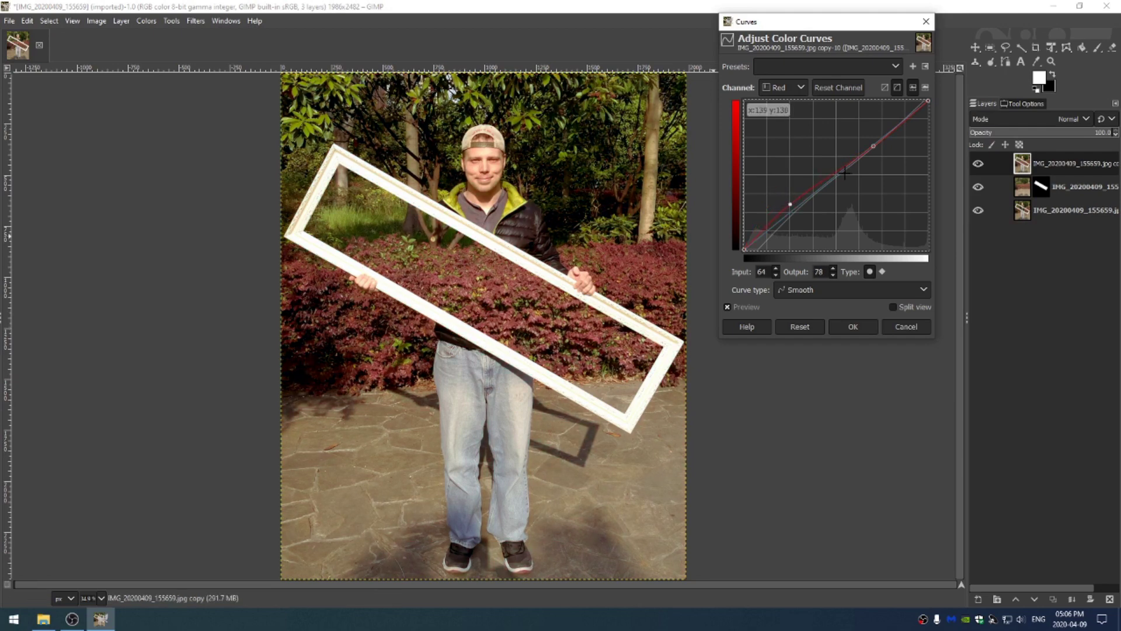
Step: Add a control point to the upper part of the green channel curve
click(782, 88)
click(777, 108)
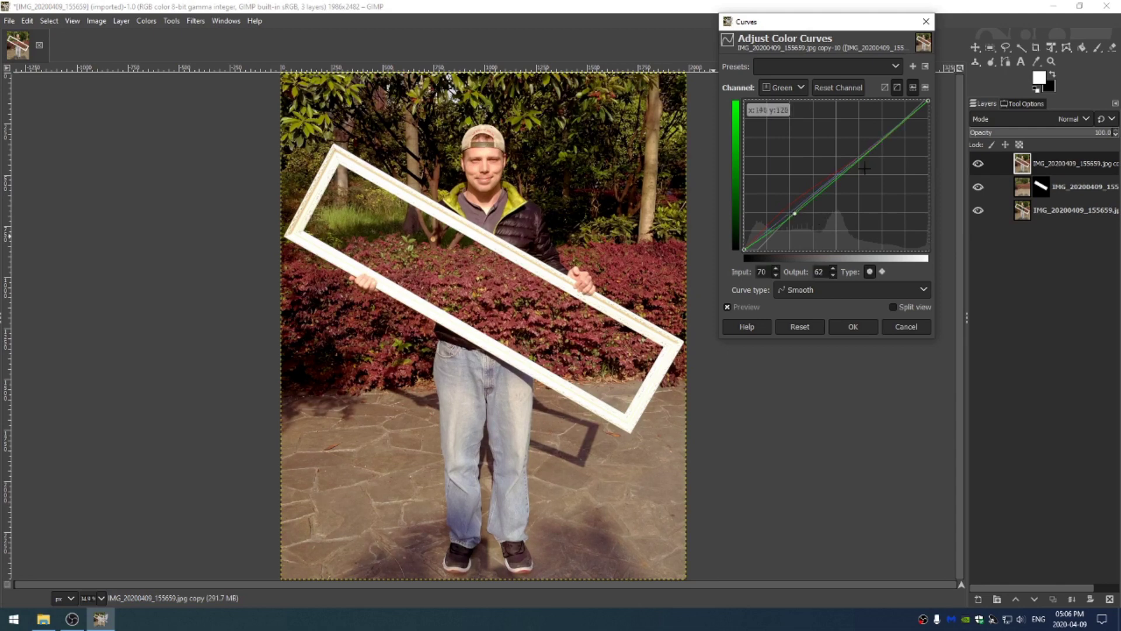
click(871, 148)
Step: Lower the blue shadows, add a midtone point, lift blue highlights to 201, and compare with Preview toggled
click(782, 87)
click(780, 105)
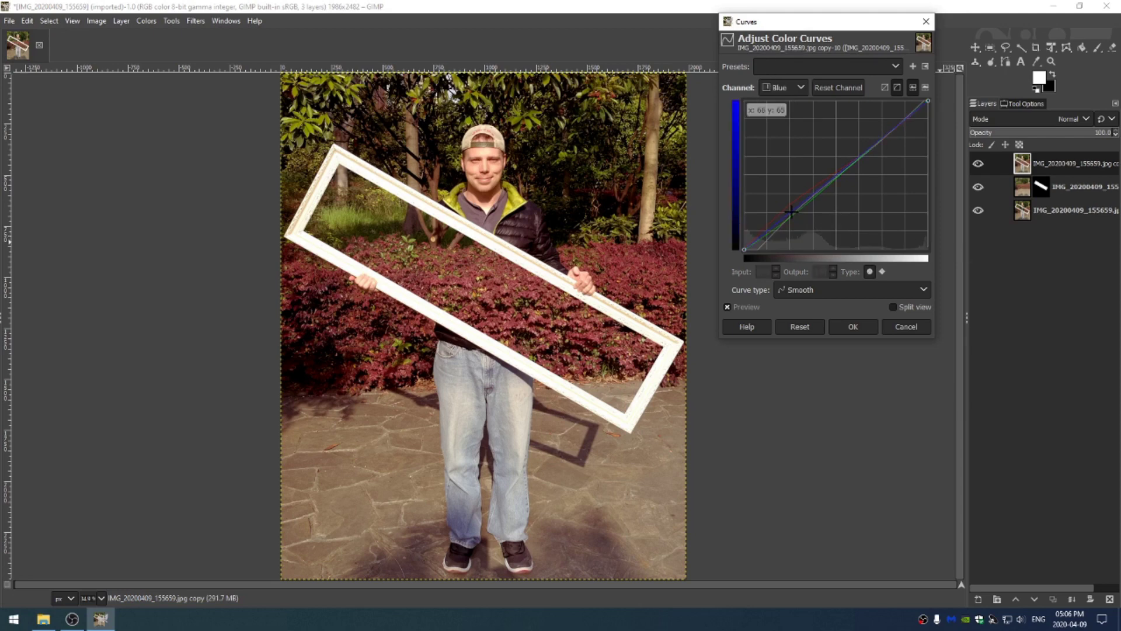
drag(790, 212, 795, 216)
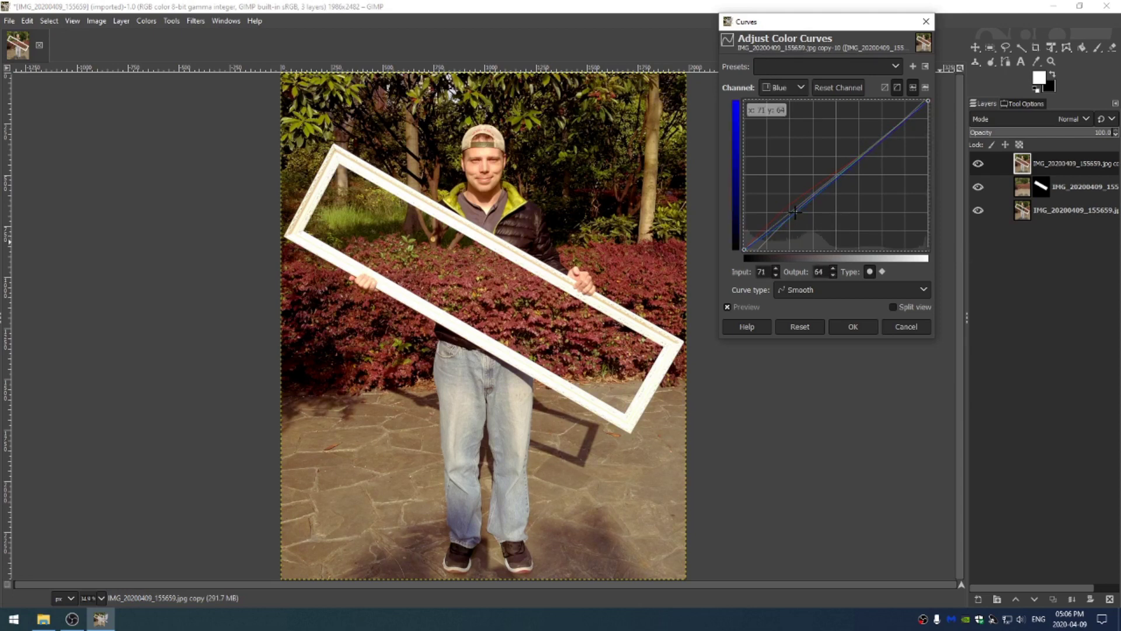
click(837, 174)
click(881, 132)
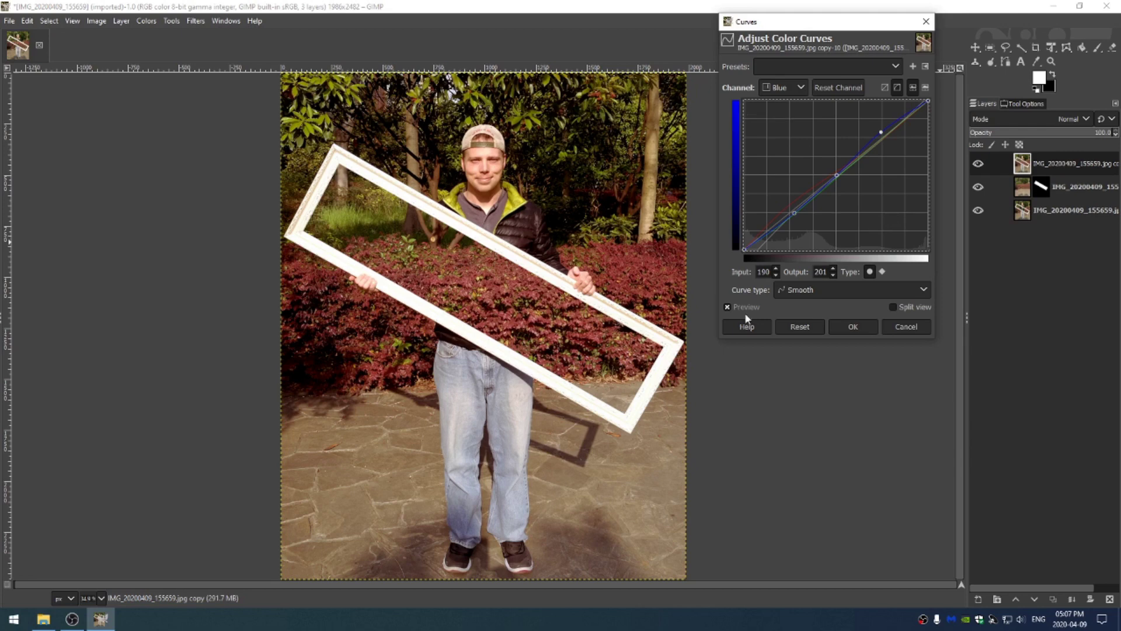
click(728, 307)
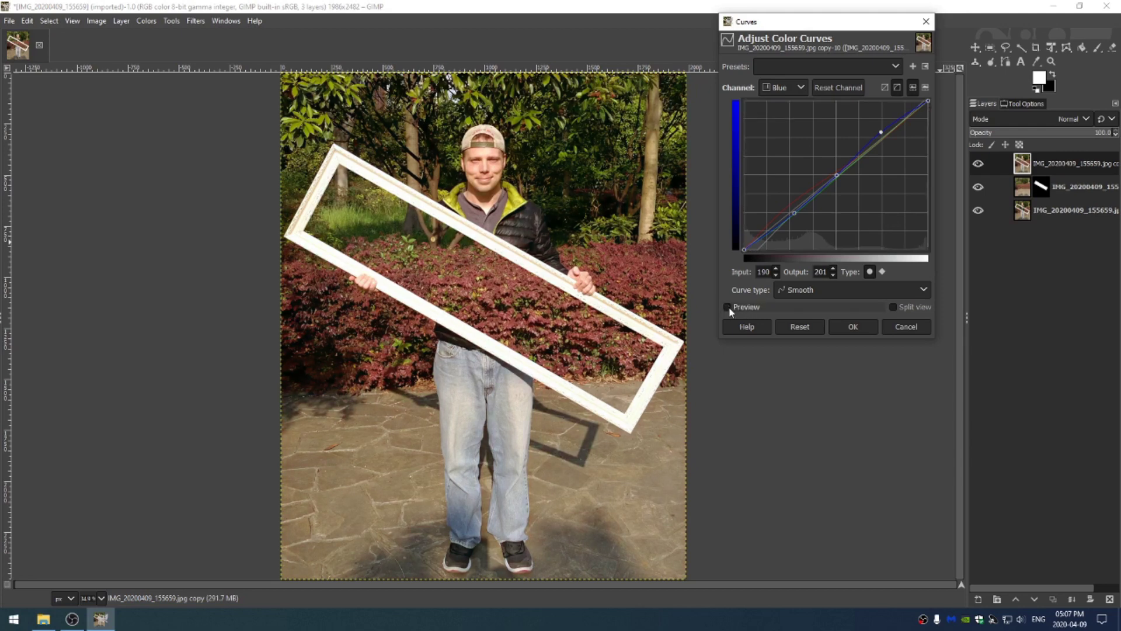
click(727, 306)
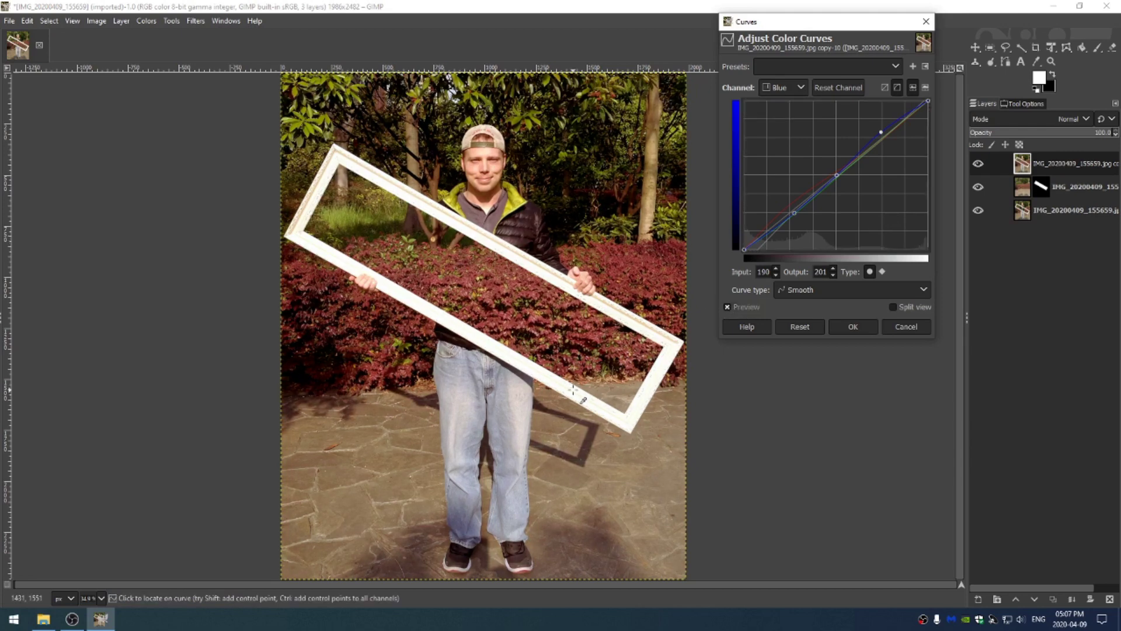
Step: Apply the curves grade, zoom in on the face, and select the Heal tool
click(853, 327)
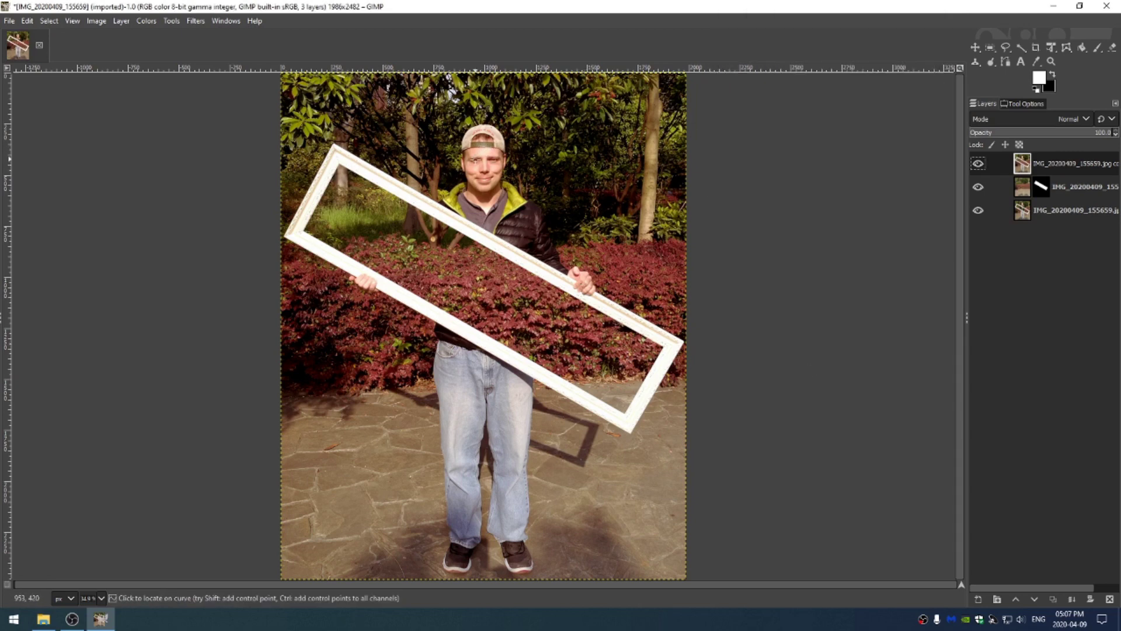
scroll(476, 158, up, 9)
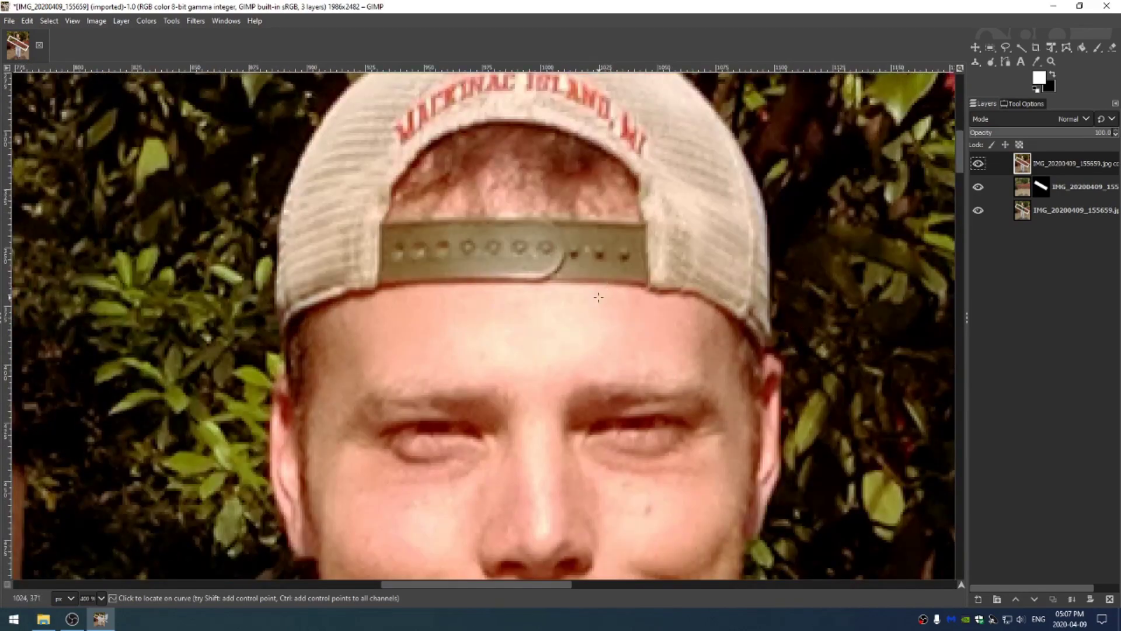
click(975, 62)
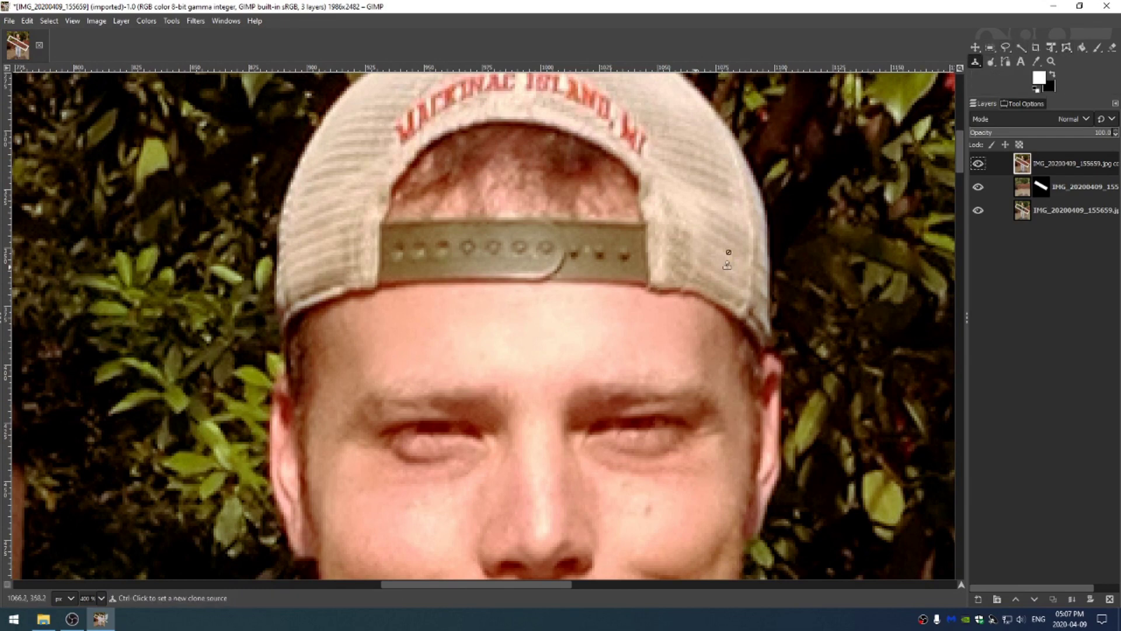
click(976, 63)
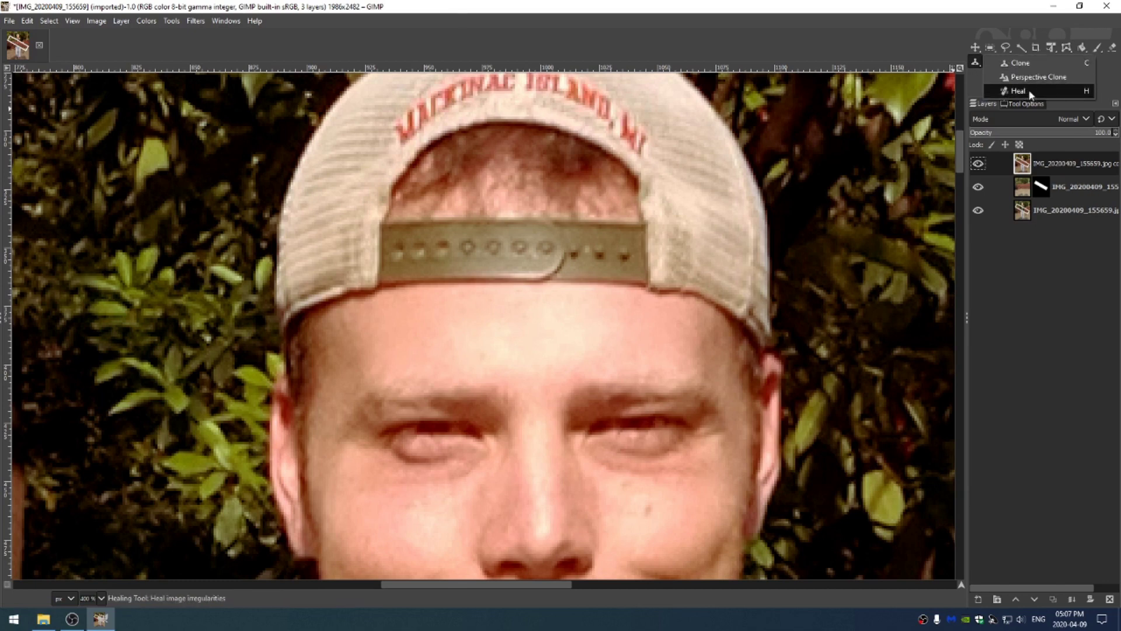
click(1070, 91)
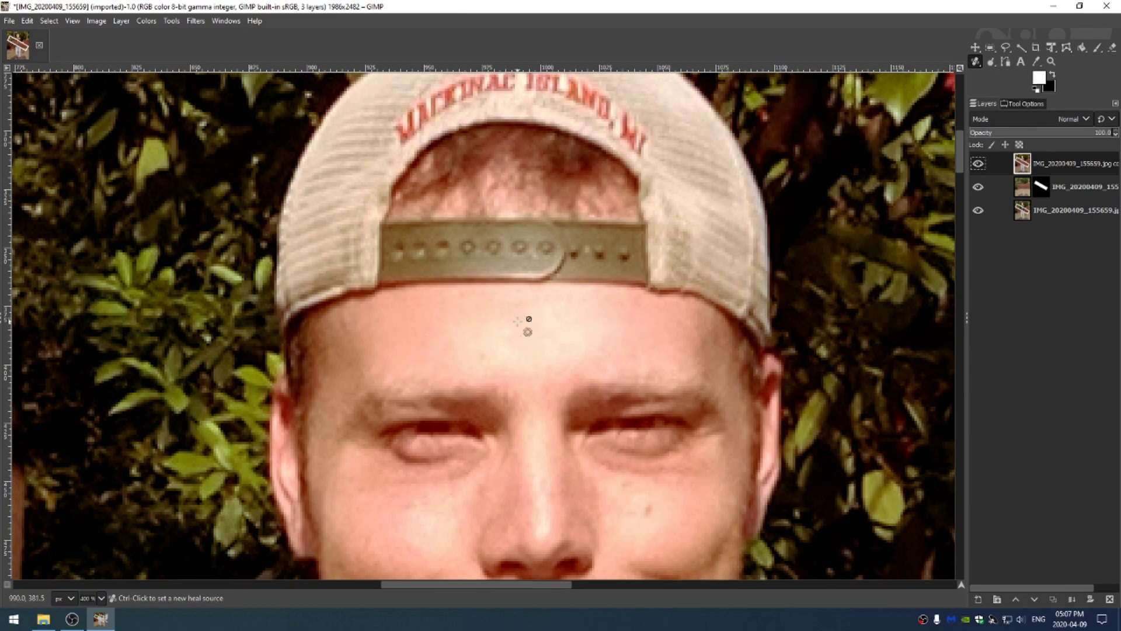
Step: Add a new empty layer for retouching
key(ctrl+shift+n)
key(Return)
click(1016, 103)
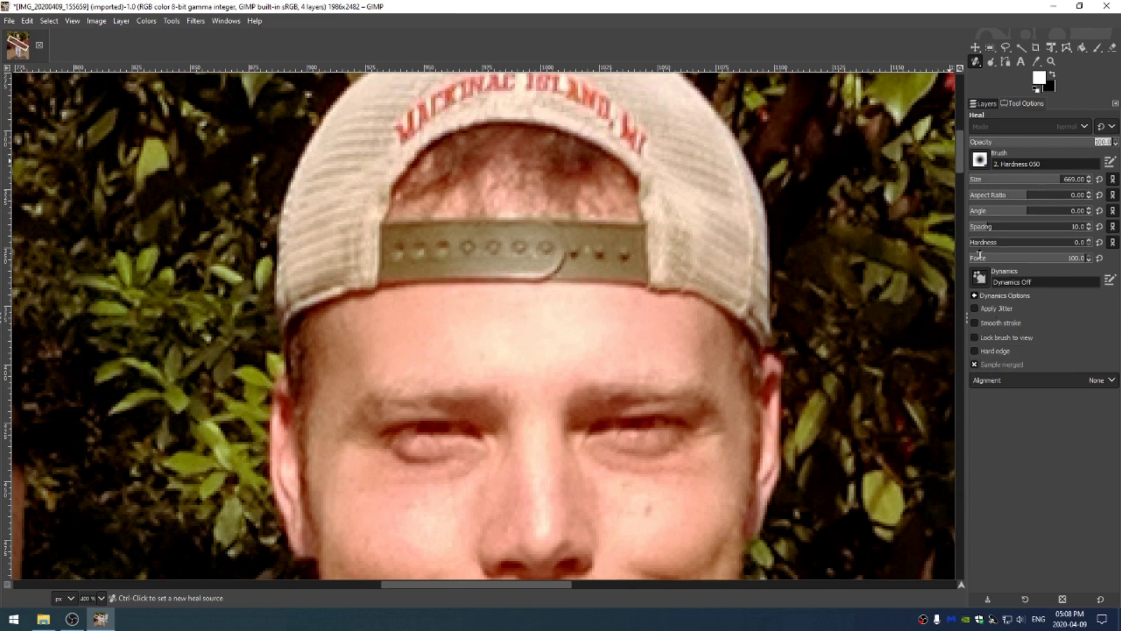
click(981, 105)
click(1025, 107)
Step: Set the heal brush to size 23 and heal the bright forehead patch using sampled skin
drag(1036, 182, 981, 182)
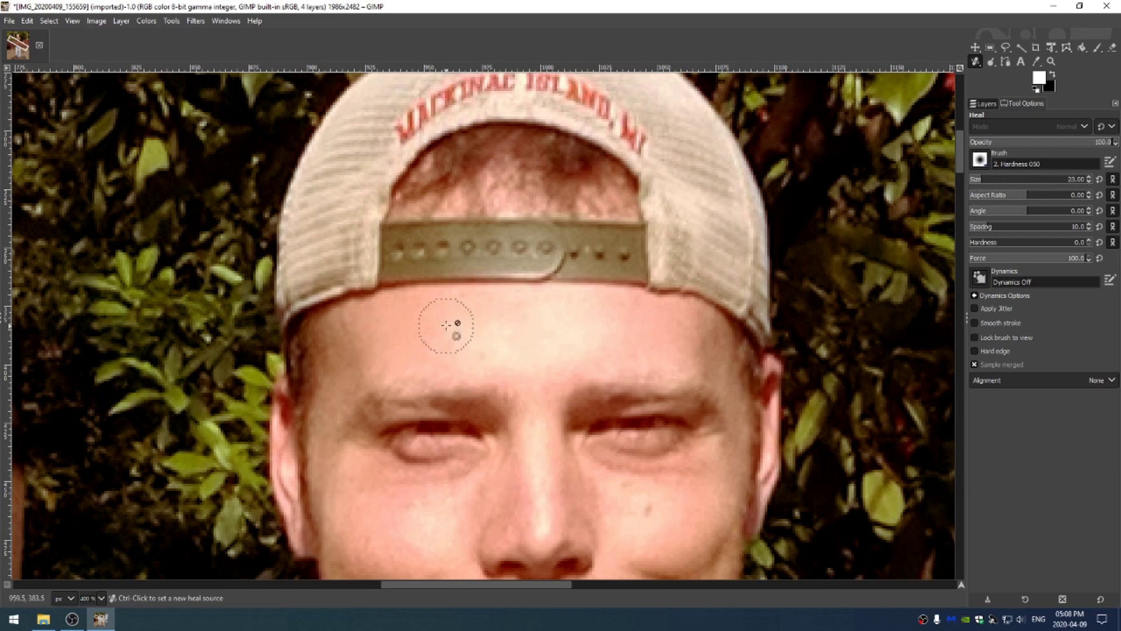
ctrl+click(409, 320)
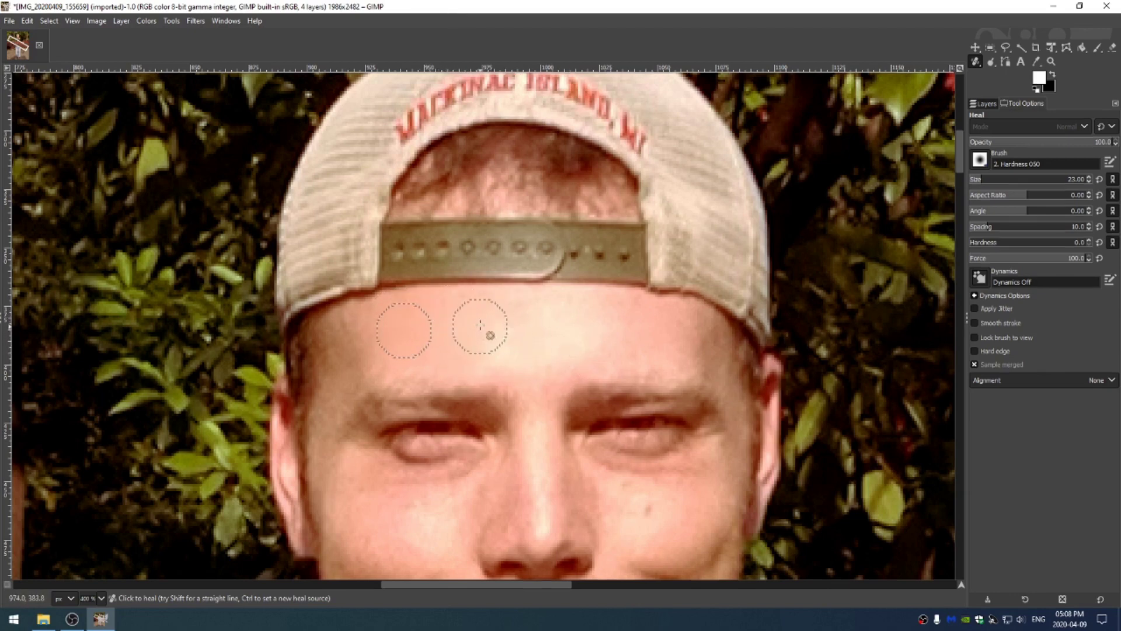
ctrl+click(654, 329)
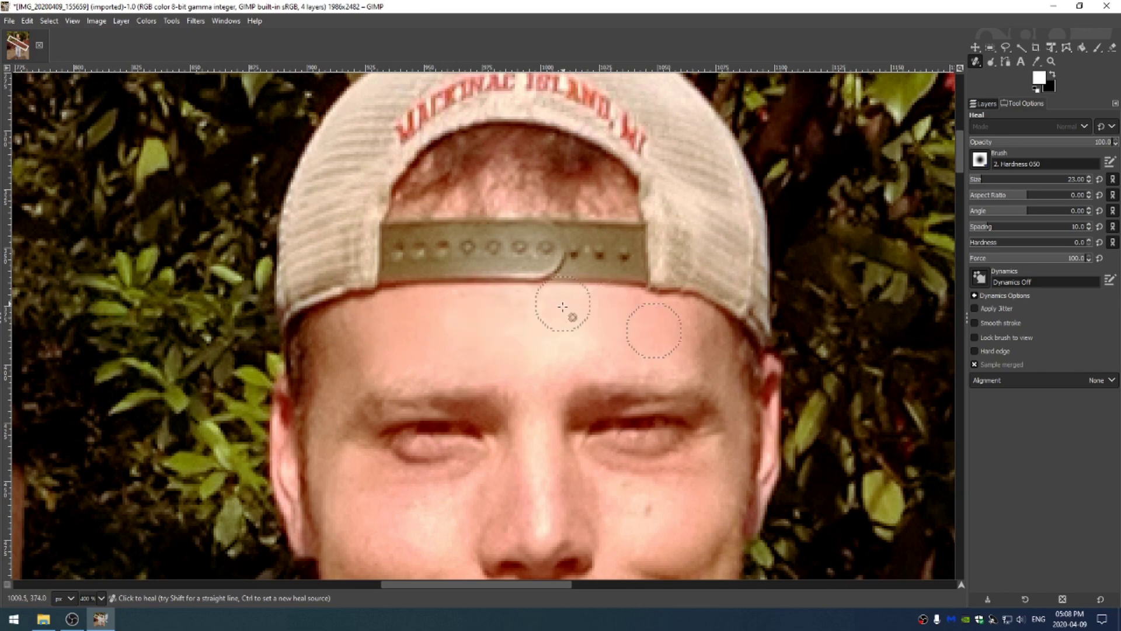
drag(537, 345, 525, 357)
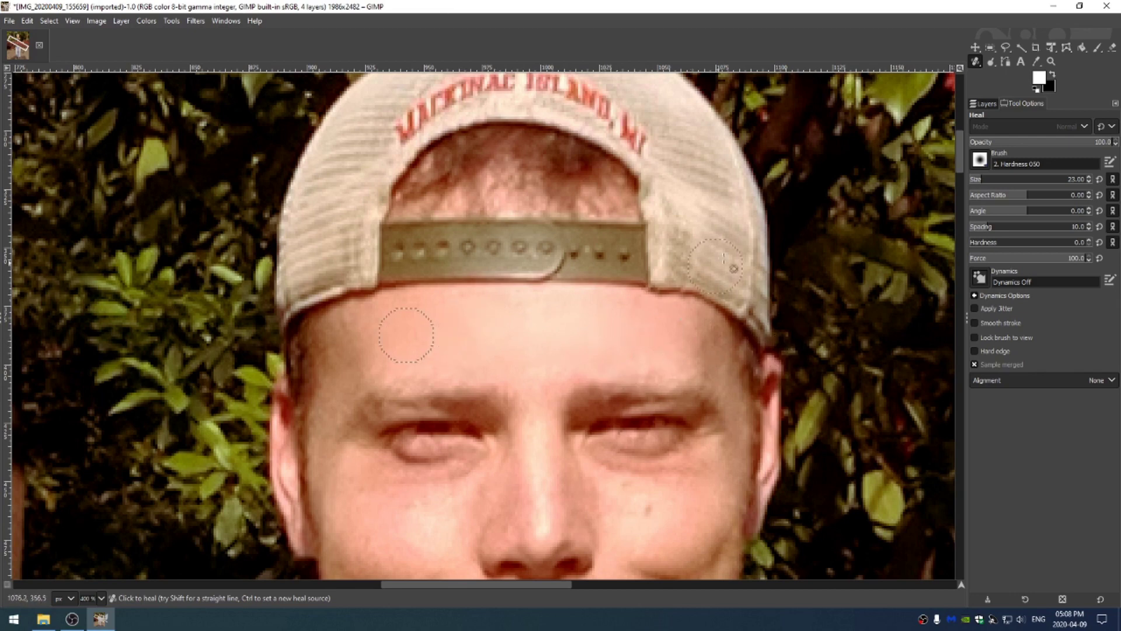
Step: Switch to the Clone tool with force lowered to 17, then return to the Move tool
key(ctrl+l)
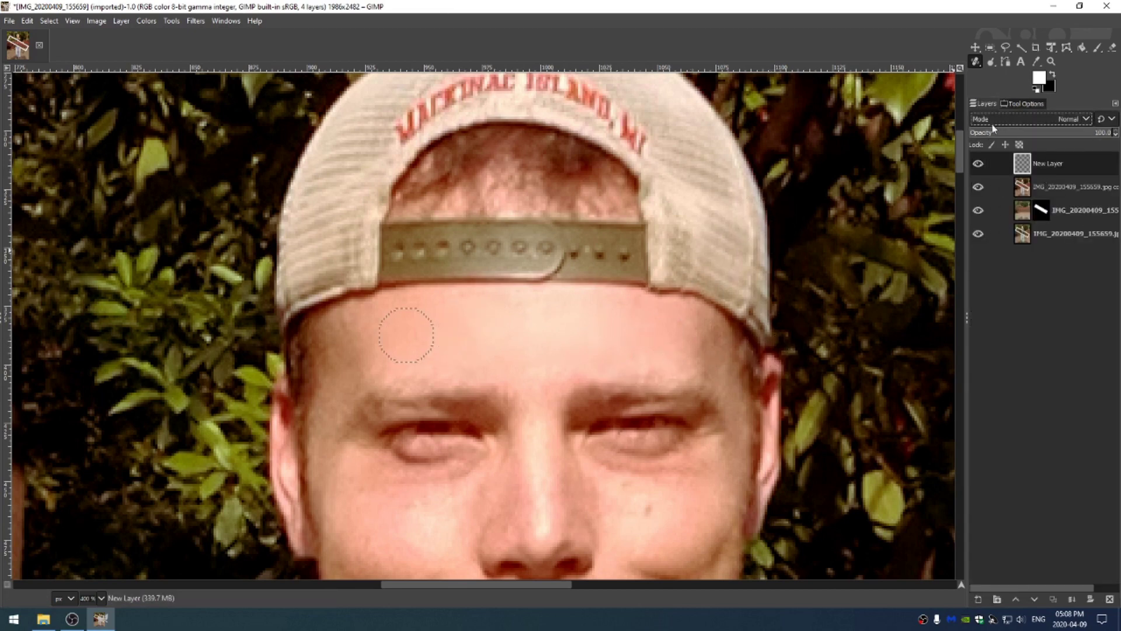
drag(978, 61, 1009, 94)
click(1025, 104)
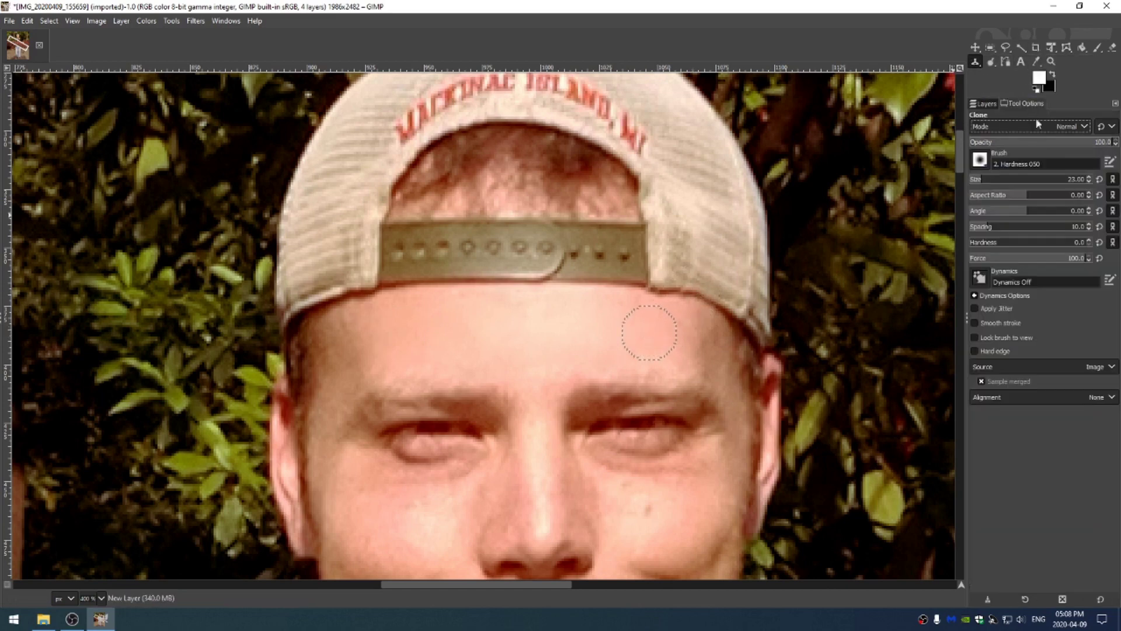
drag(1007, 263, 988, 269)
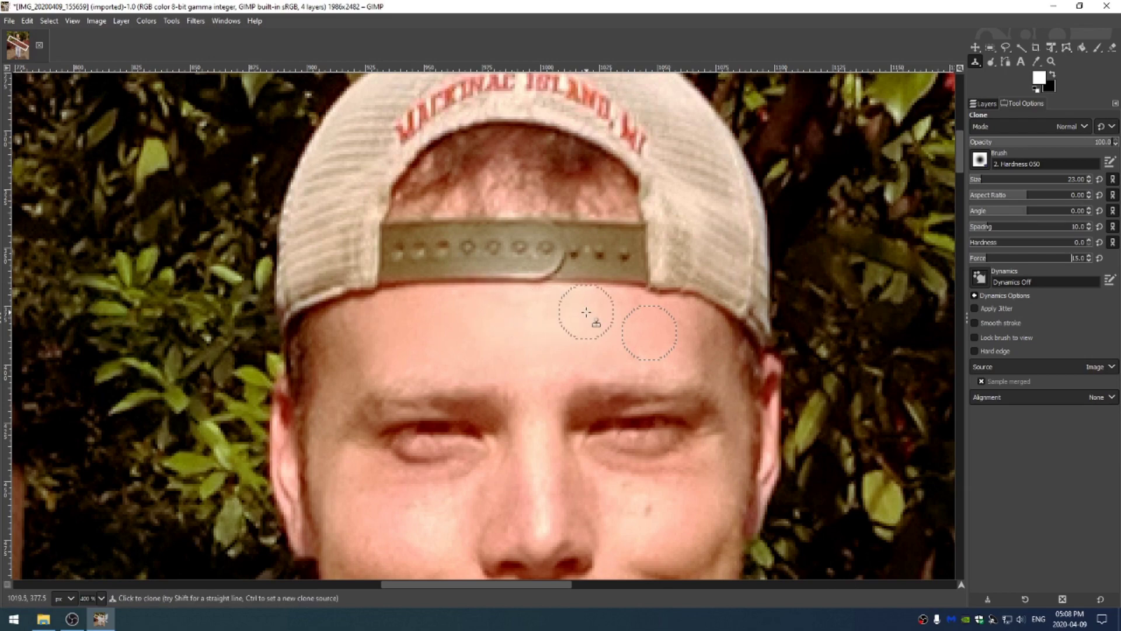
key(m)
key(ctrl+l)
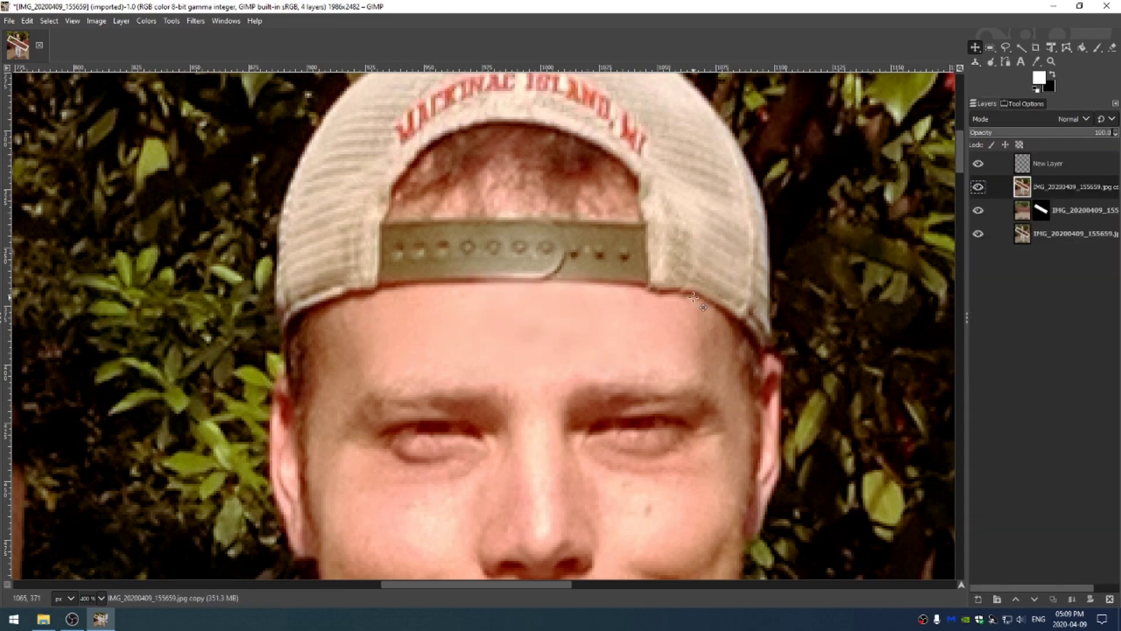
Step: Fit the whole photo in the window and toggle New Layer's visibility off and on to compare
key(shift+ctrl+j)
click(979, 165)
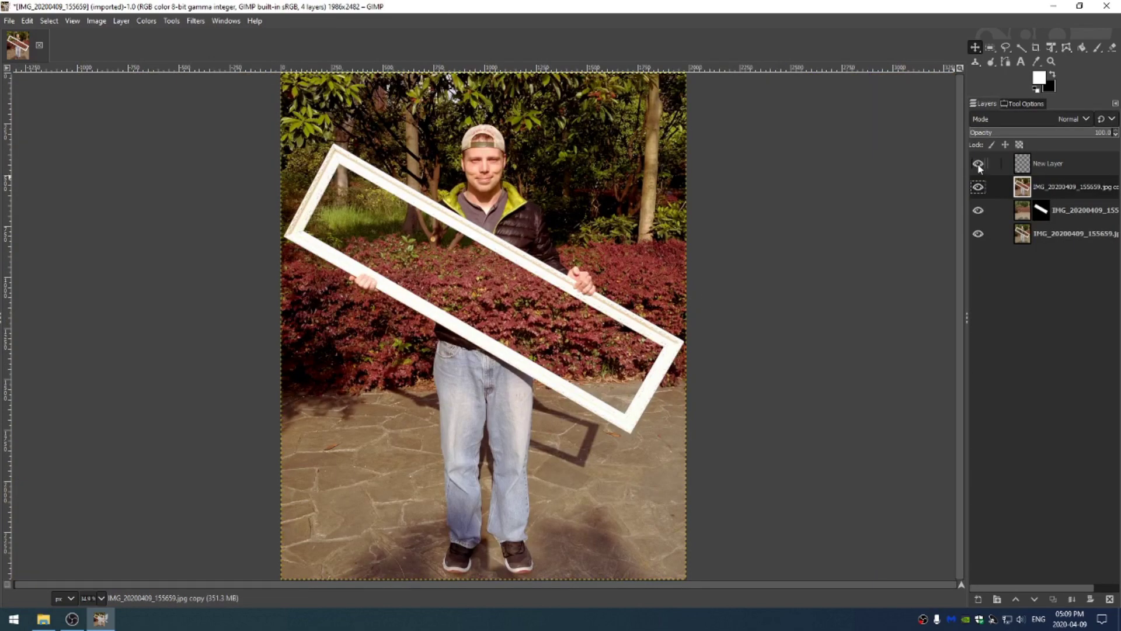
click(978, 165)
click(978, 166)
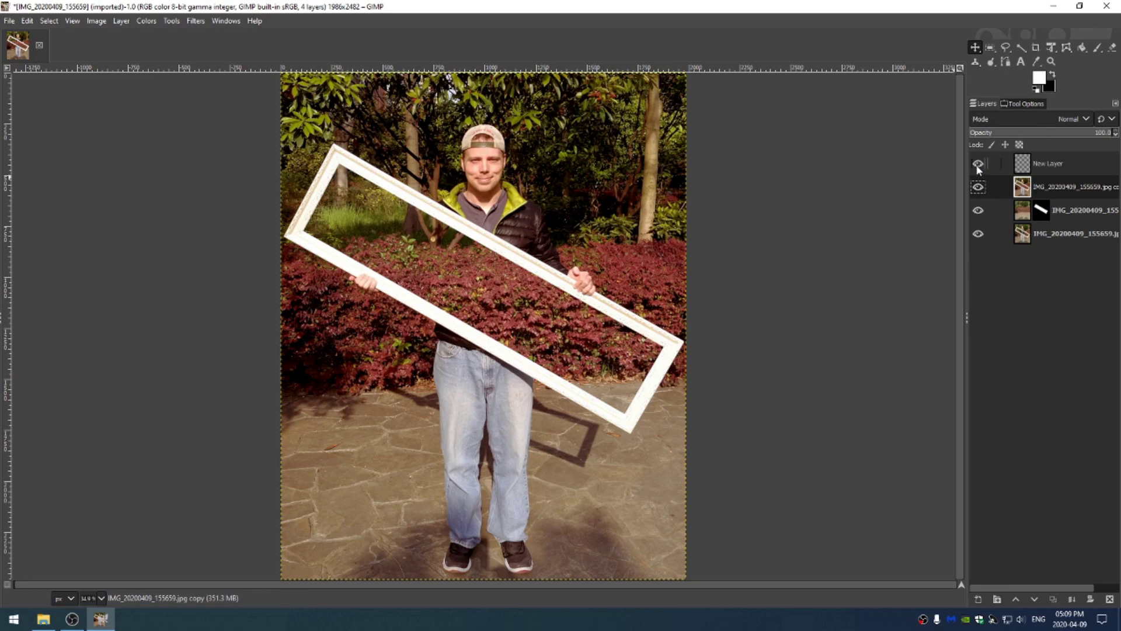